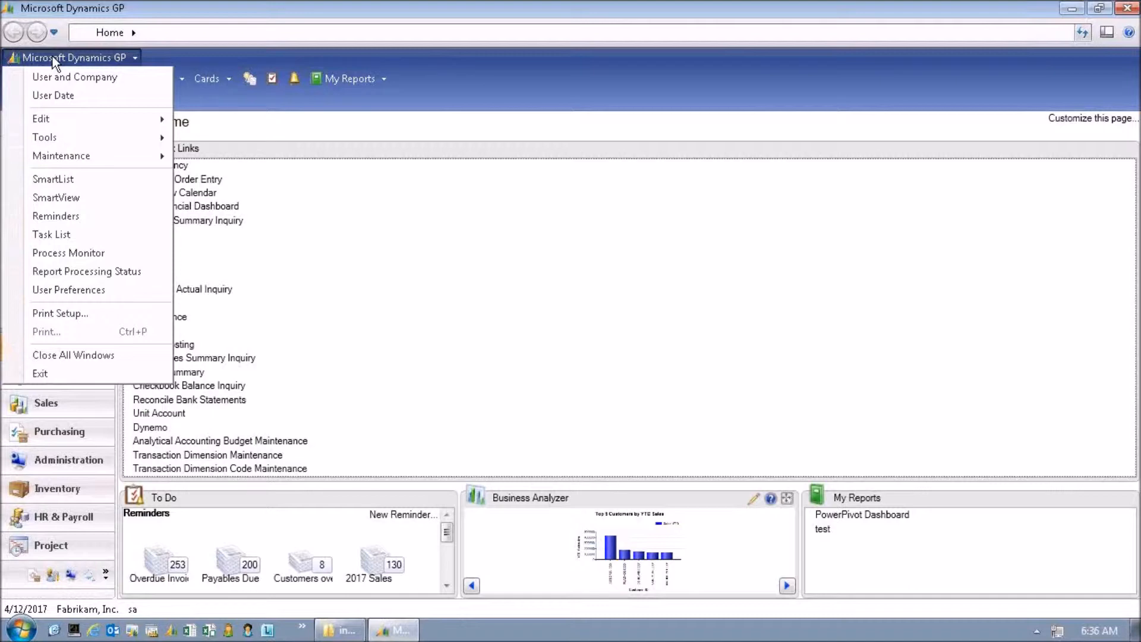
Open the Reporting Tools Setup window from the system setup options.
mouse_move(54, 140)
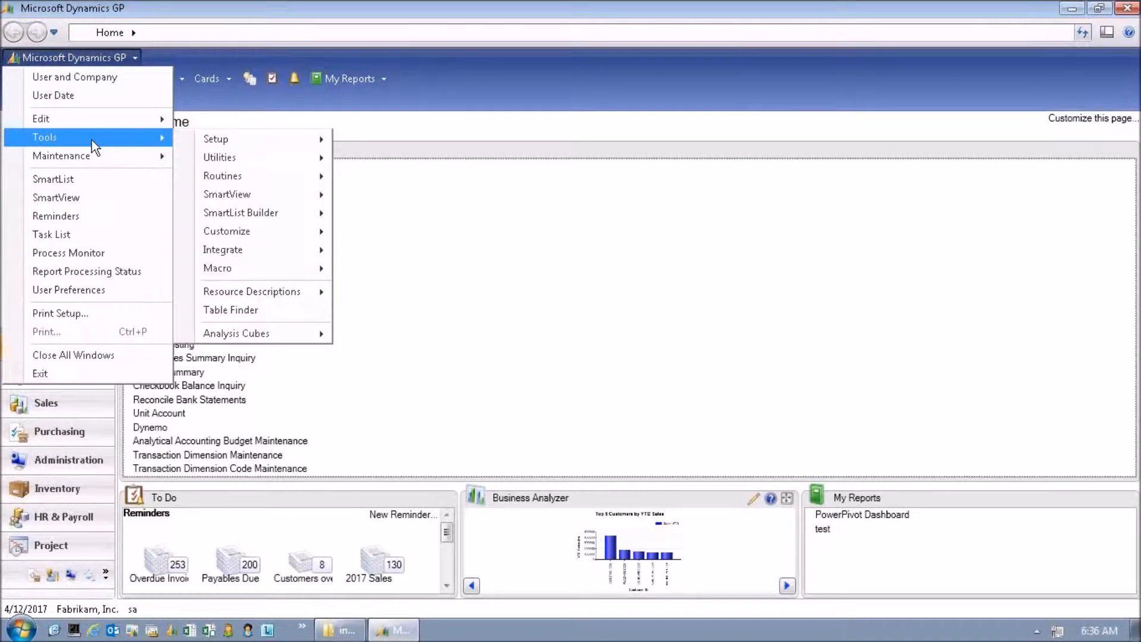
mouse_move(252, 148)
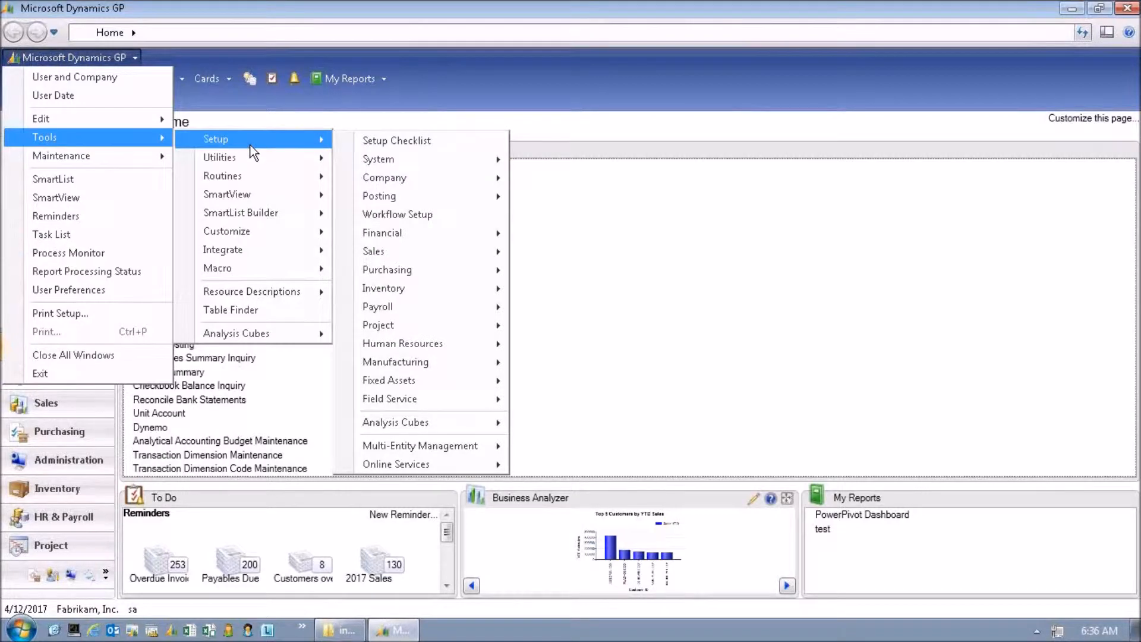
mouse_move(396, 167)
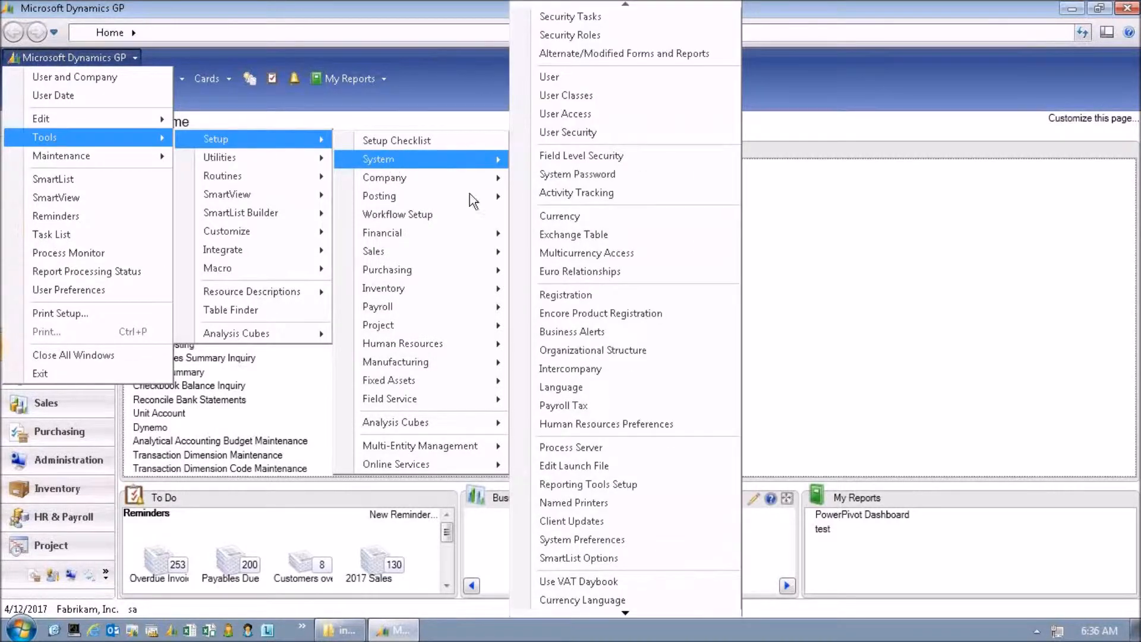
left_click(656, 487)
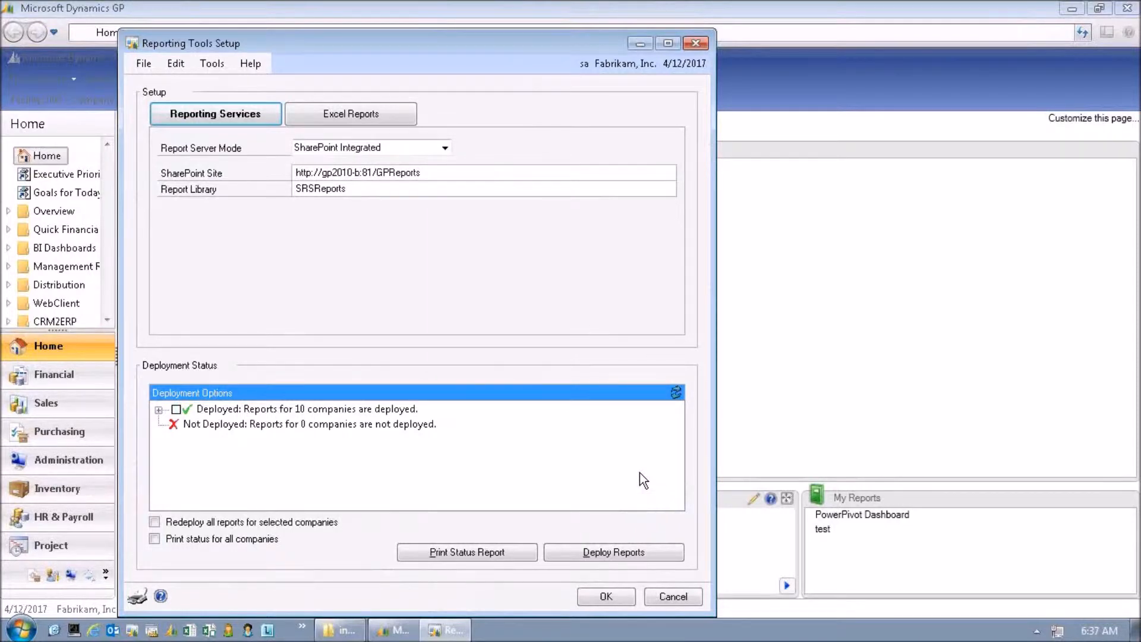
Review the Excel Reports deployment status and system-level location options, leaving Reporting Tools Setup without making changes.
left_click(382, 113)
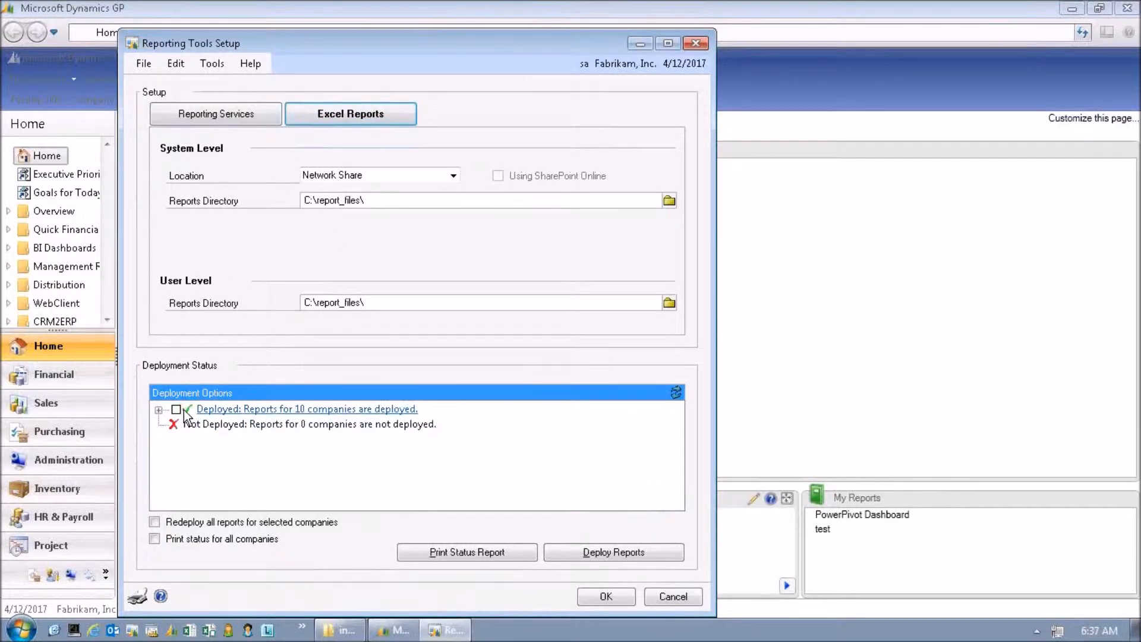
left_click(234, 411)
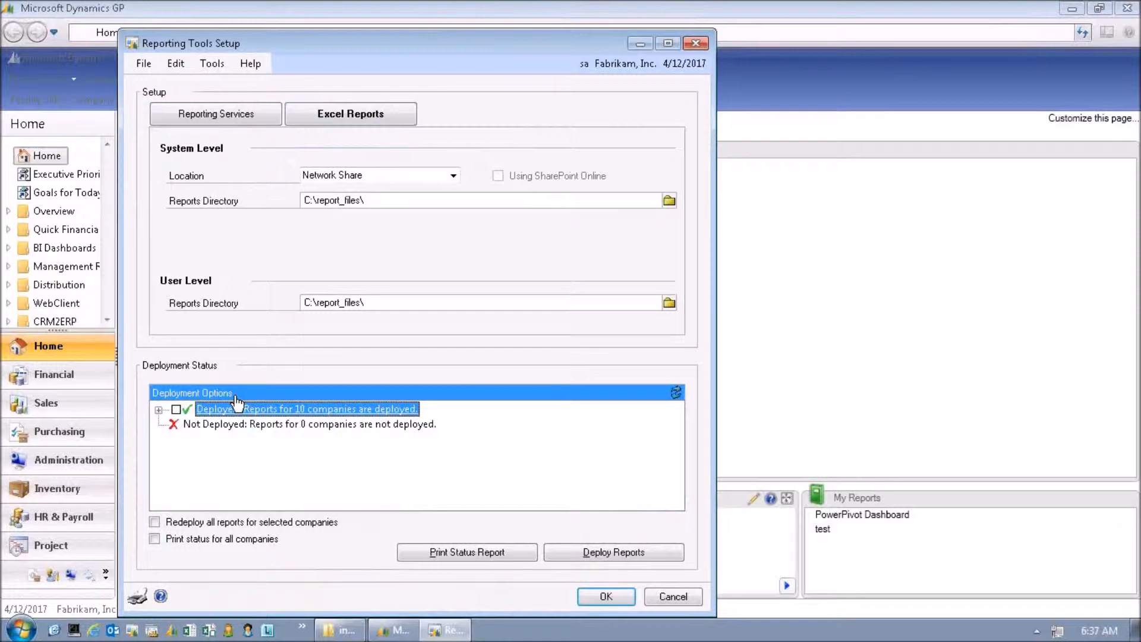
left_click(338, 176)
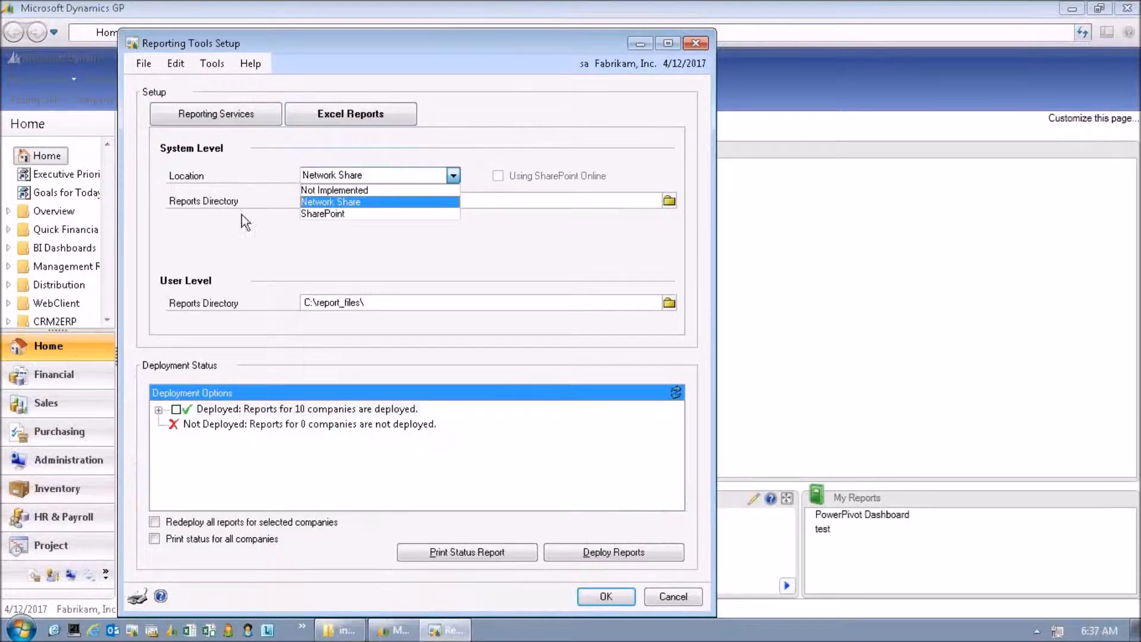
left_click(222, 233)
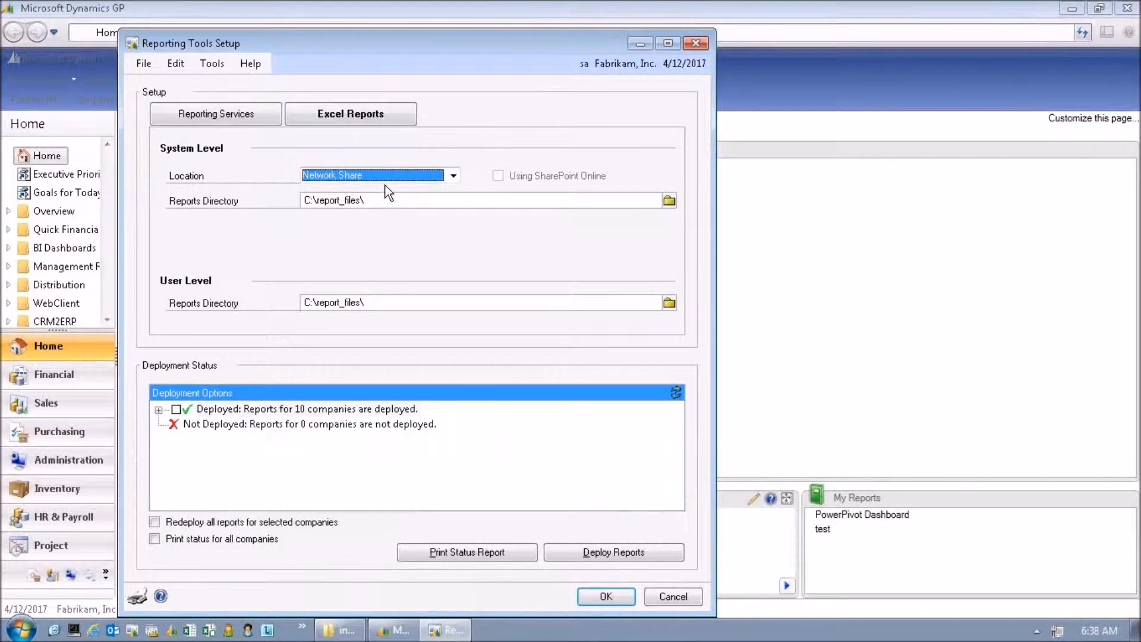
left_click(684, 600)
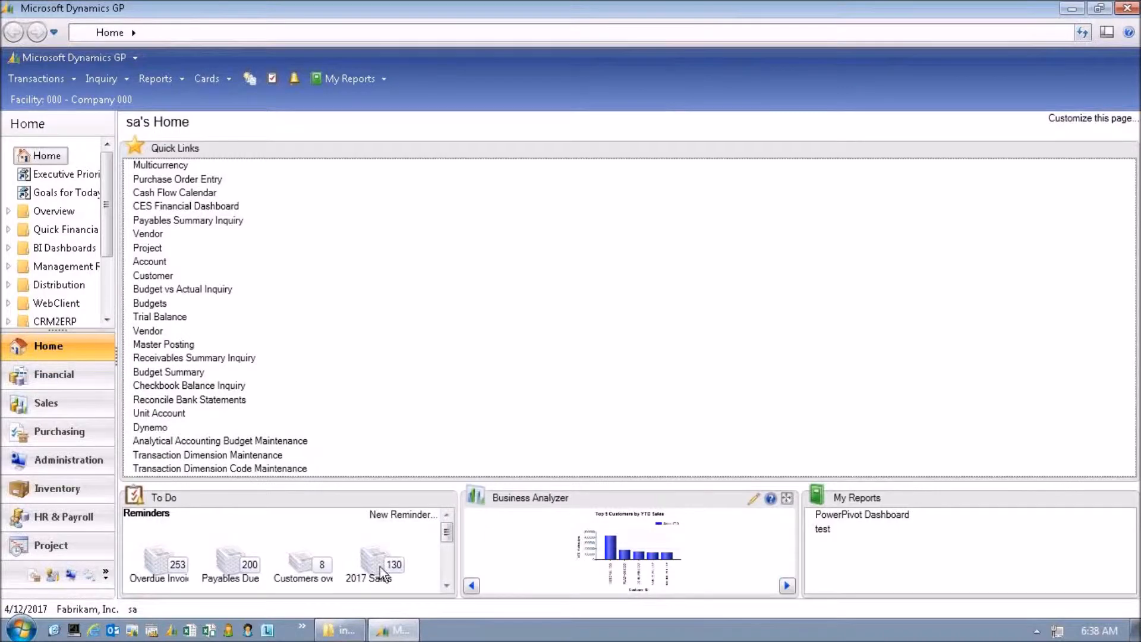
Switch to the CustomerAddress DefaultTWO workbook in Excel and review the refresh settings of its TWO CustomerAddress Default connection.
left_click(191, 631)
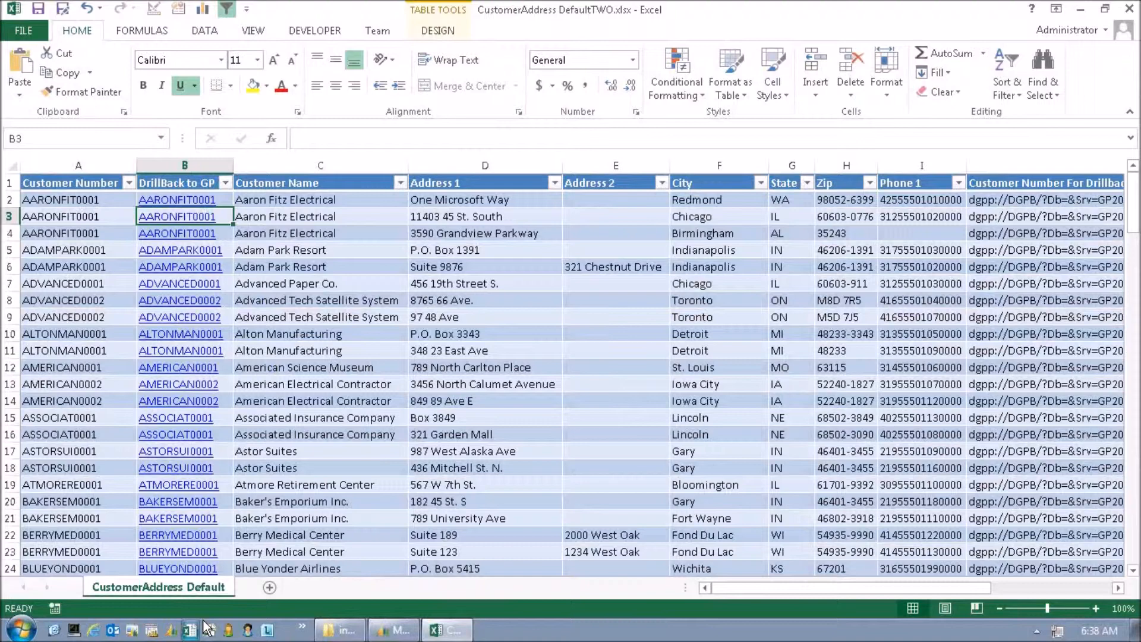
left_click(205, 33)
left_click(313, 56)
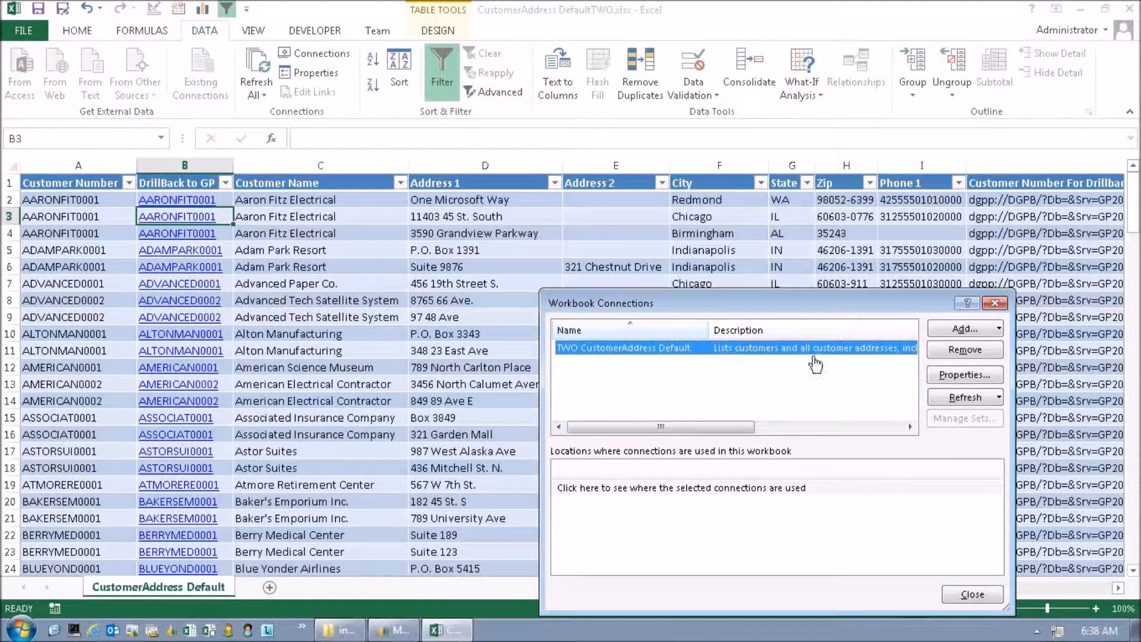
left_click(946, 376)
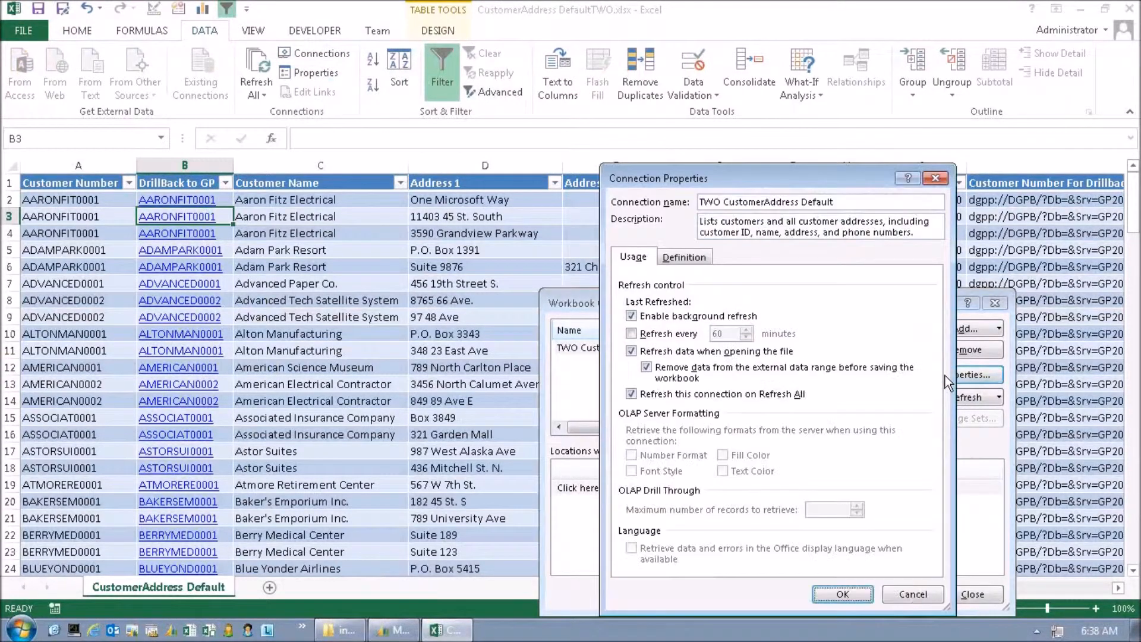
left_click_drag(734, 178, 547, 83)
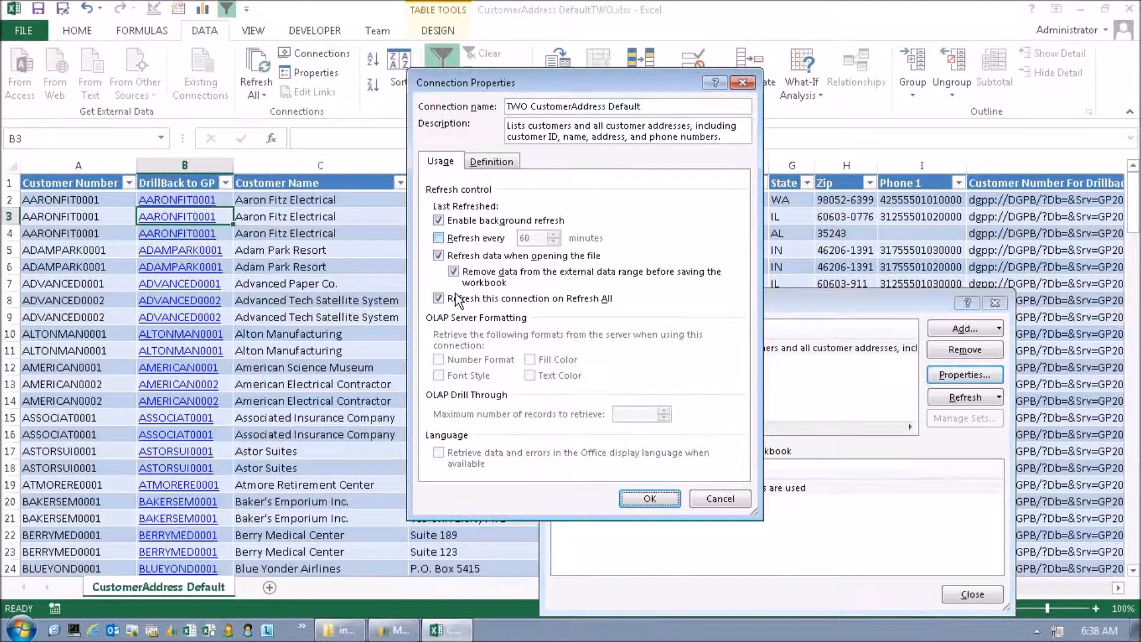
left_click(731, 501)
left_click(972, 596)
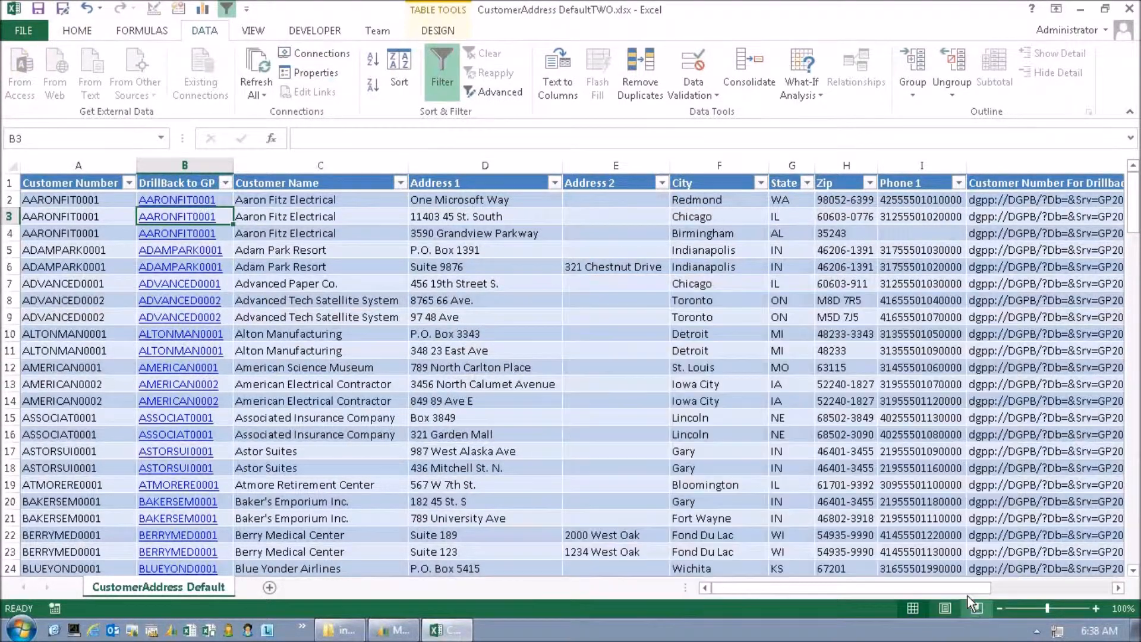
Close the customer address workbook, restart Excel and open the recent workbook top fifty customers.xlsx.
left_click(1130, 10)
left_click(553, 338)
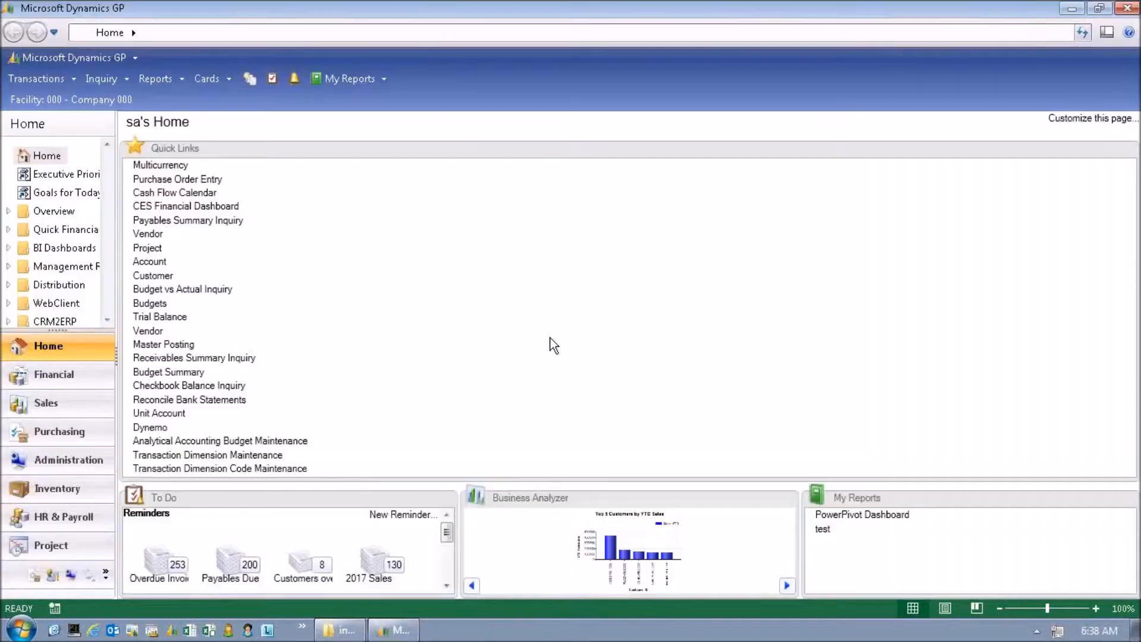
left_click(21, 629)
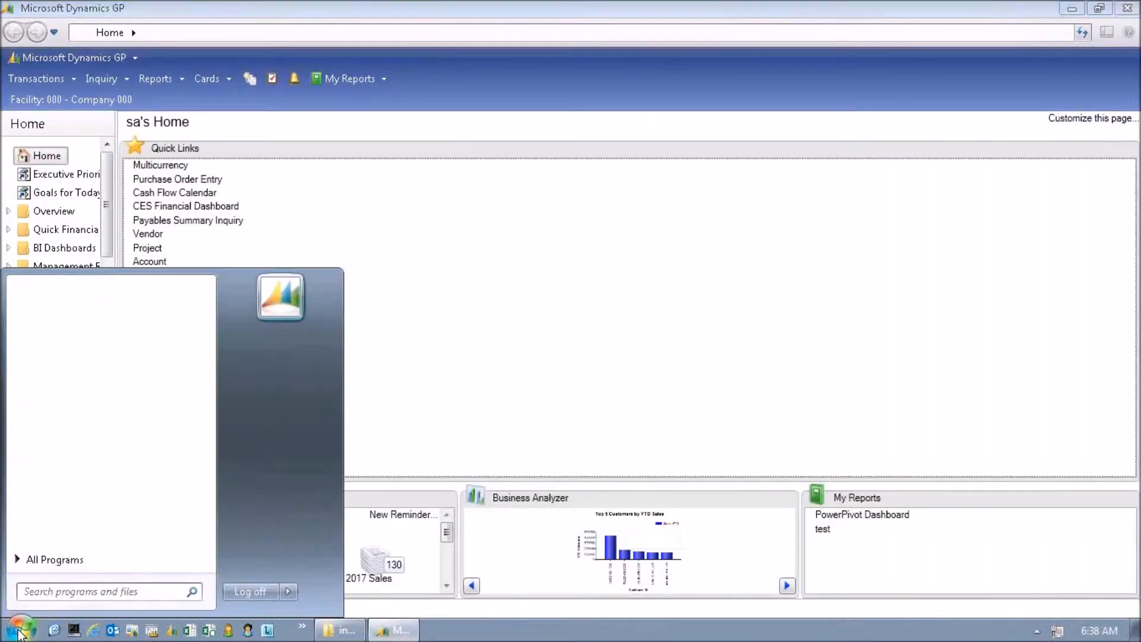
left_click(64, 342)
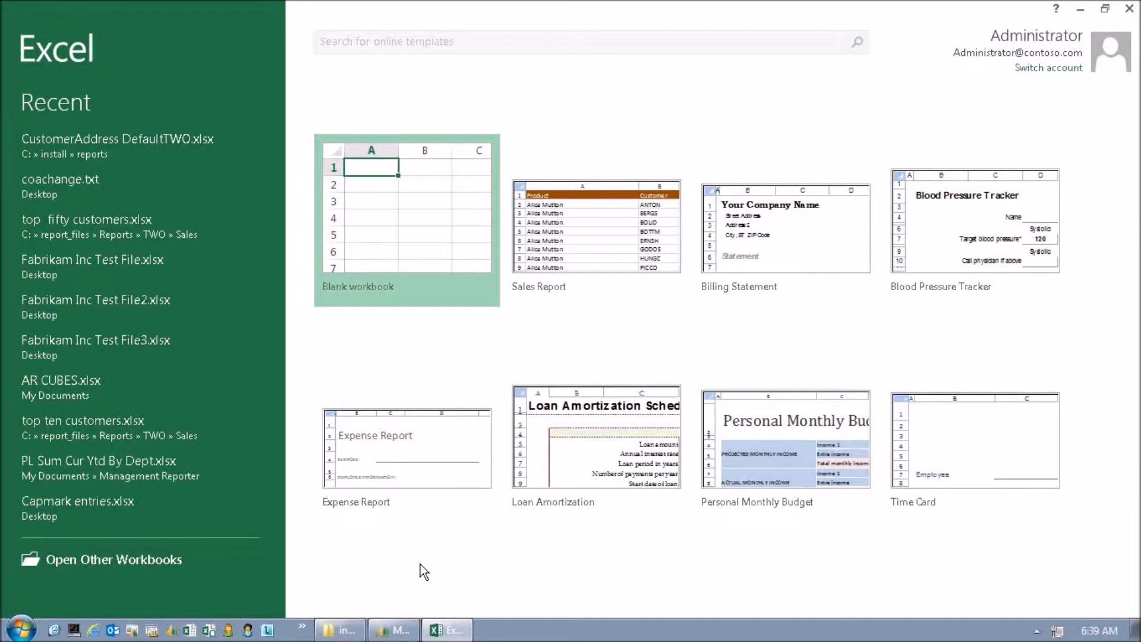
left_click(100, 223)
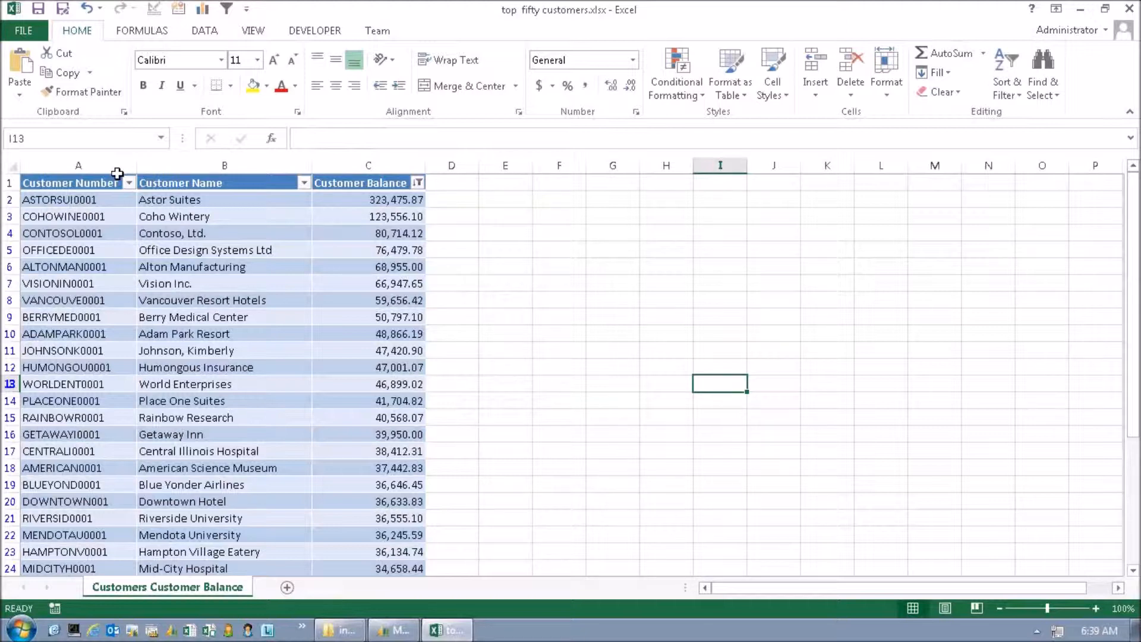
Set the TWO Customers Customer Balance connection to refresh every 2 minutes, and refresh all of the workbook's data.
left_click(199, 36)
left_click(305, 56)
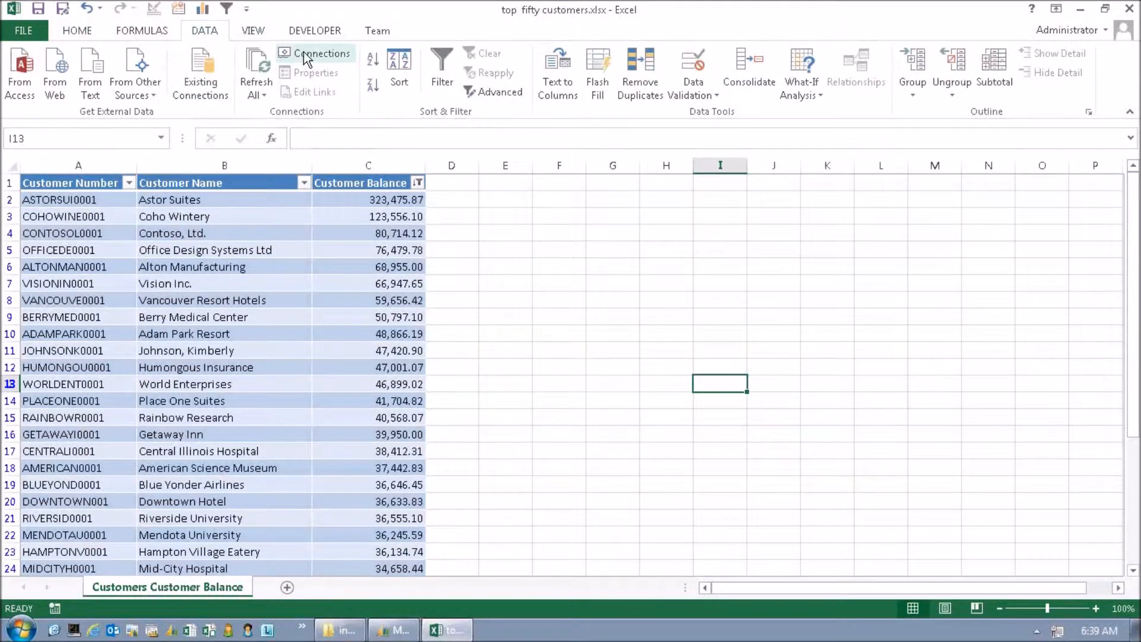
left_click(940, 374)
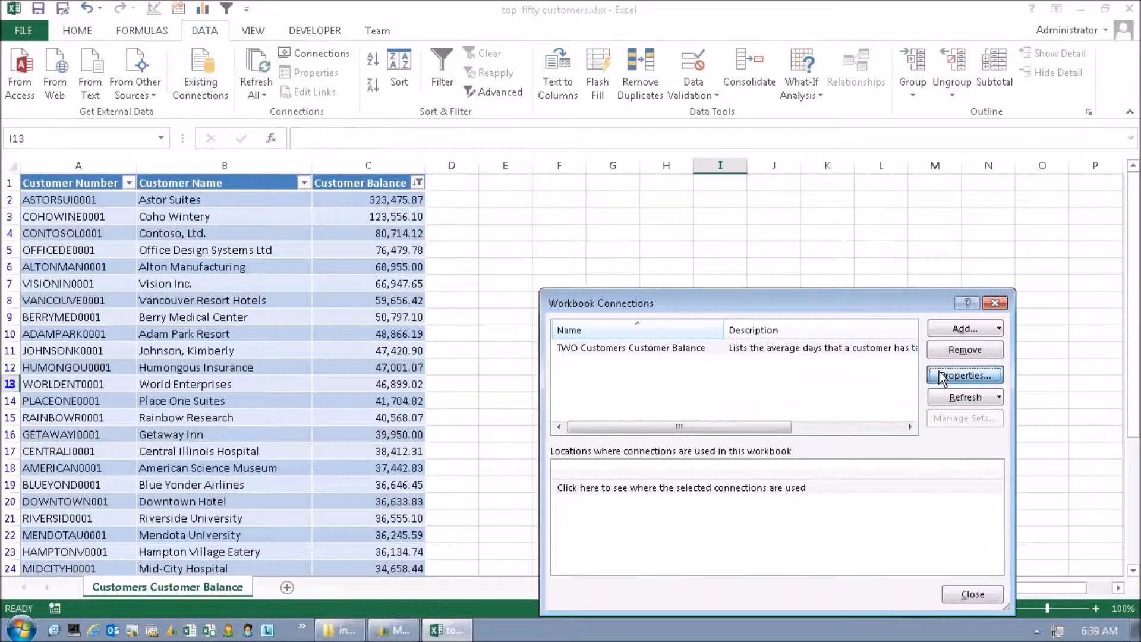
left_click(632, 334)
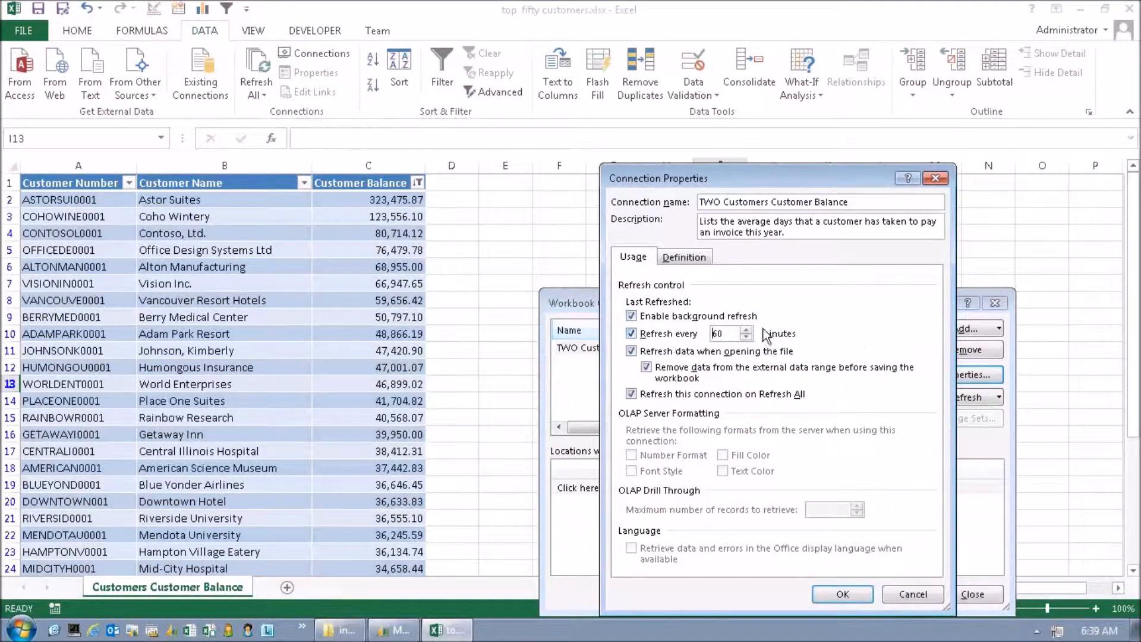
left_click_drag(737, 333, 715, 333)
key("BackSpace")
type("2")
left_click(845, 594)
left_click(963, 596)
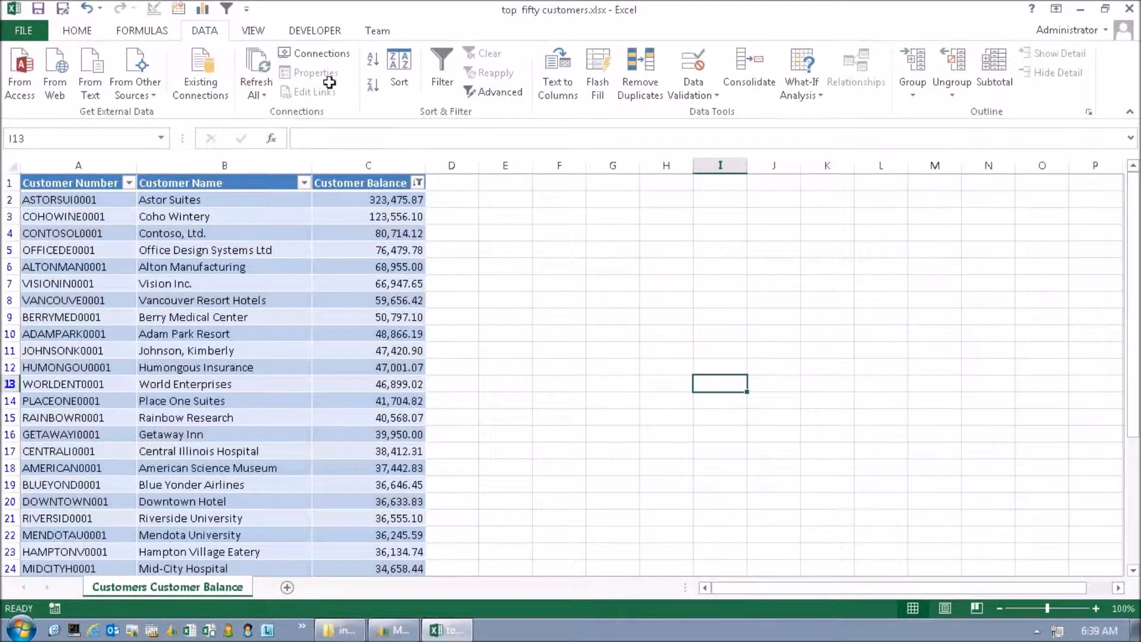
left_click(255, 84)
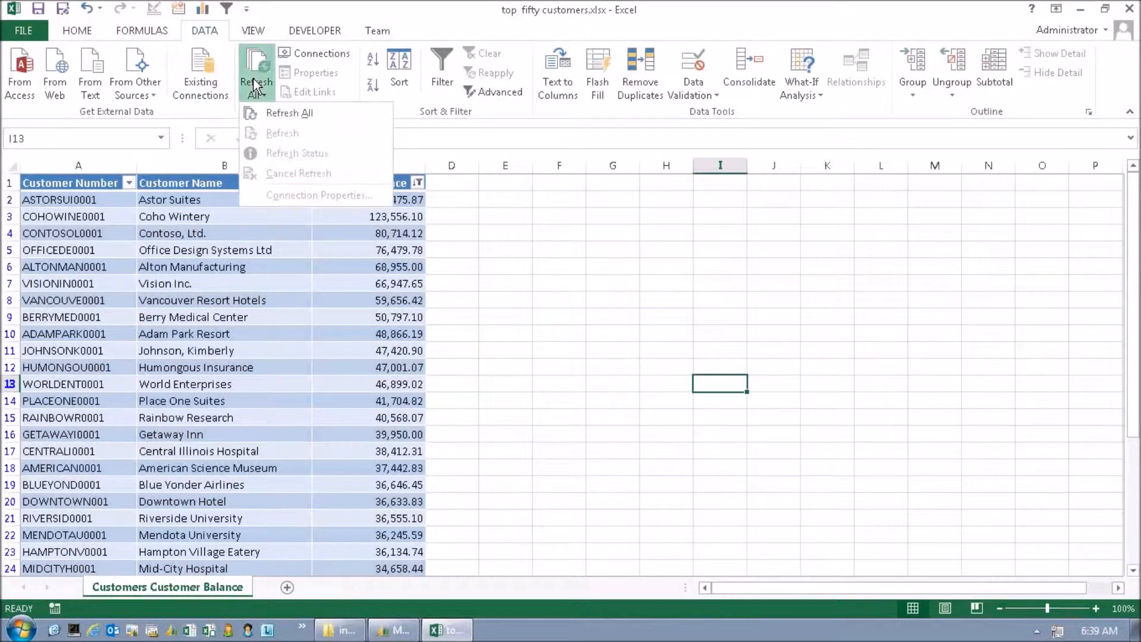
left_click(299, 115)
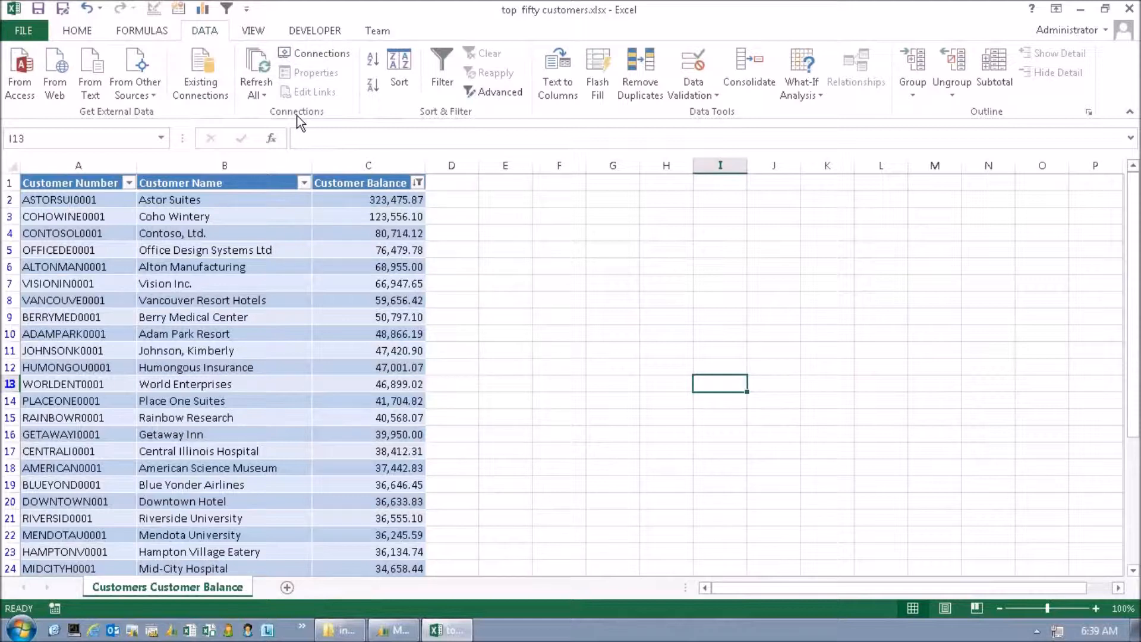
Review the refresh settings and the connection string and SQL definition of the TWO Customers Customer Balance connection.
left_click(293, 53)
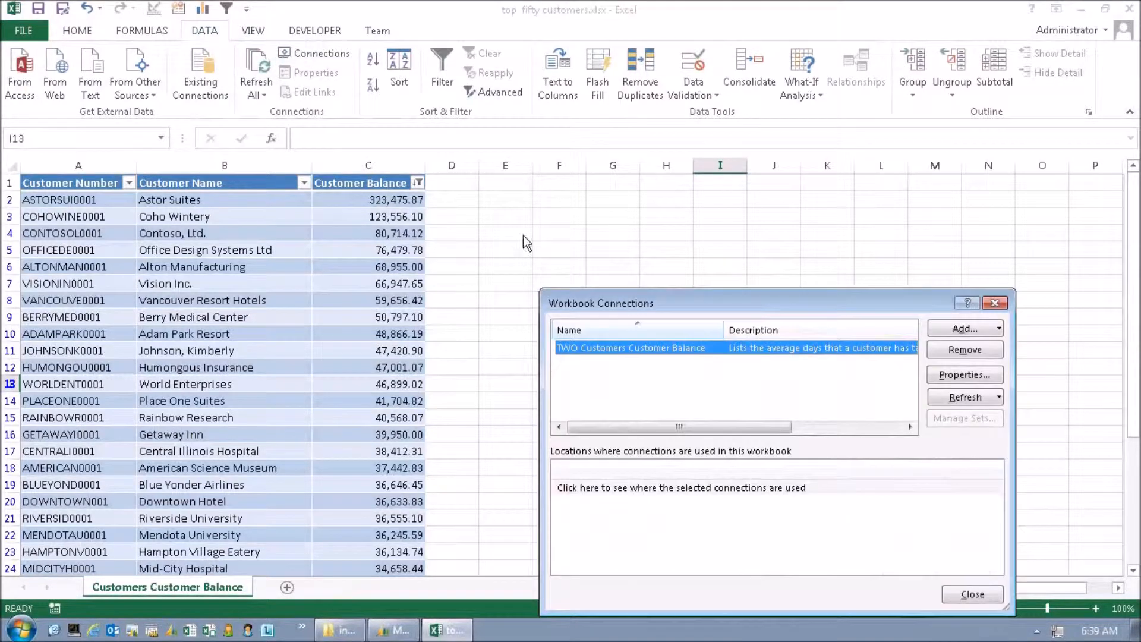
left_click(943, 380)
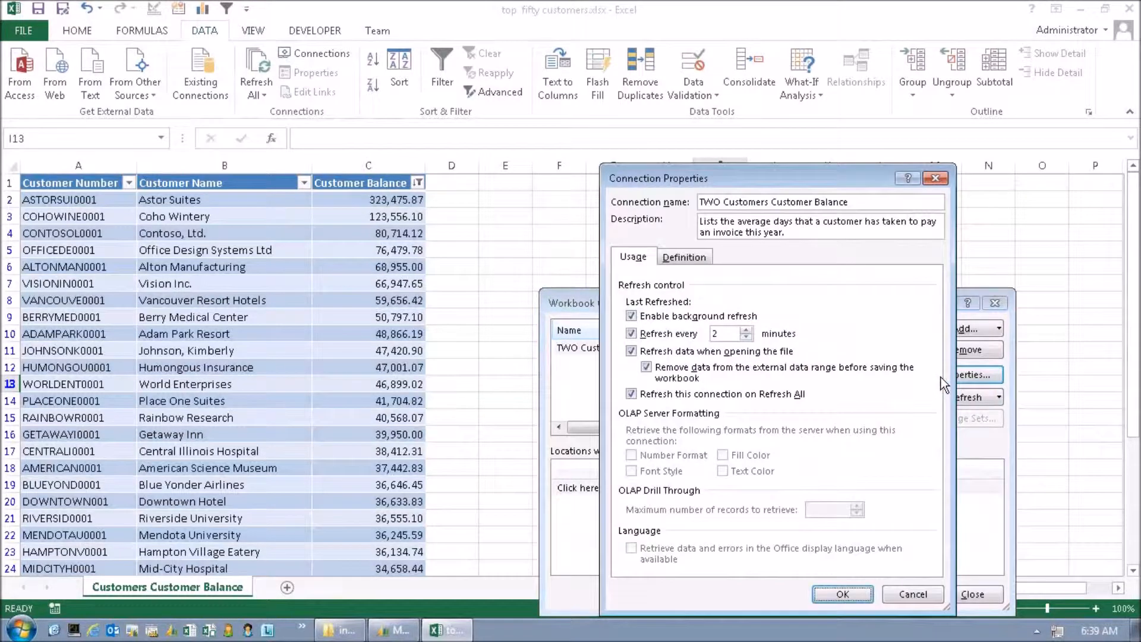
left_click_drag(726, 172, 637, 45)
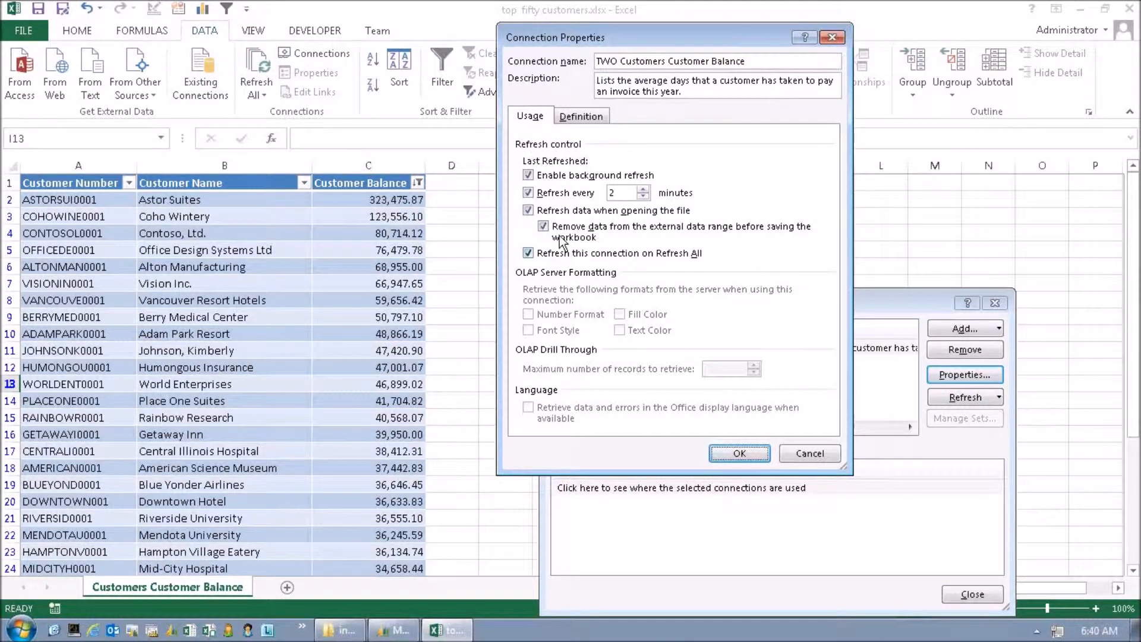
left_click(576, 117)
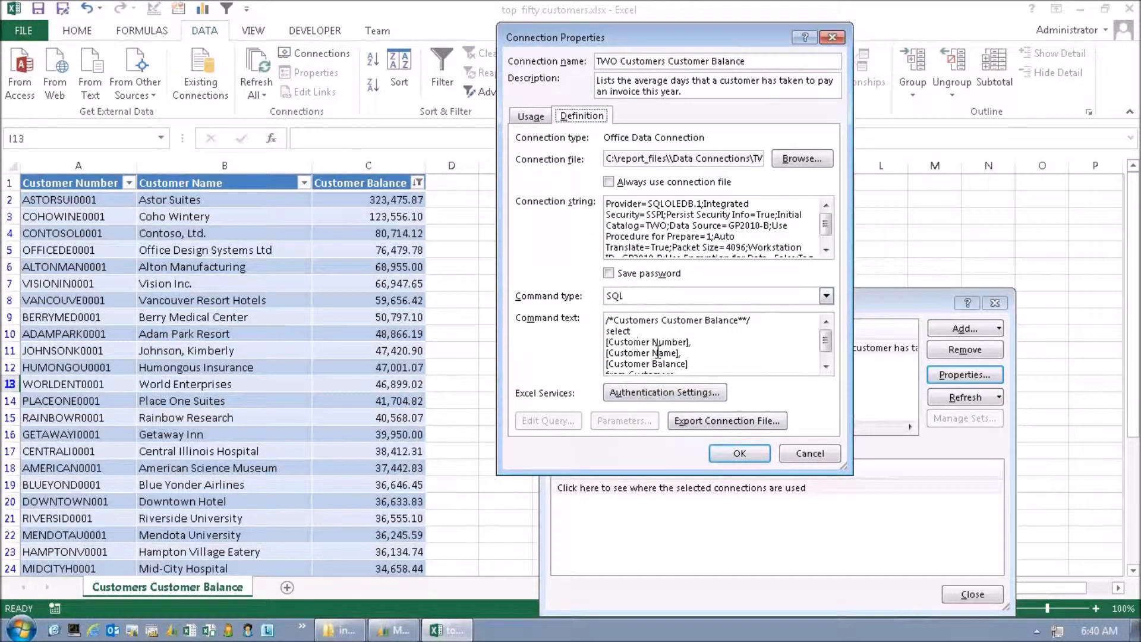
left_click(810, 453)
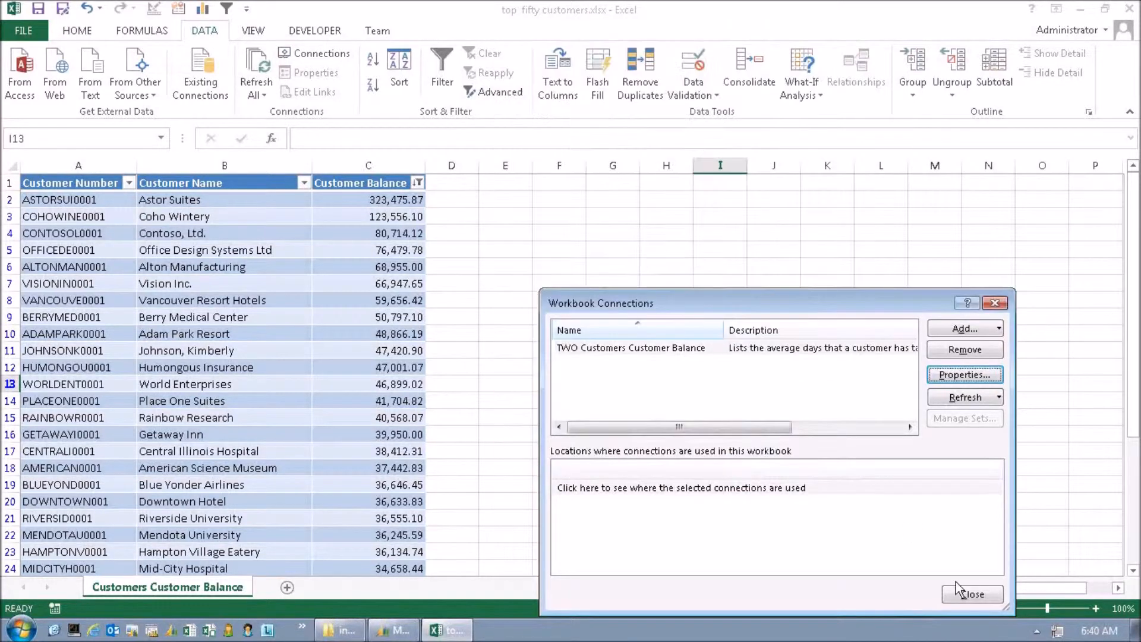
left_click(973, 594)
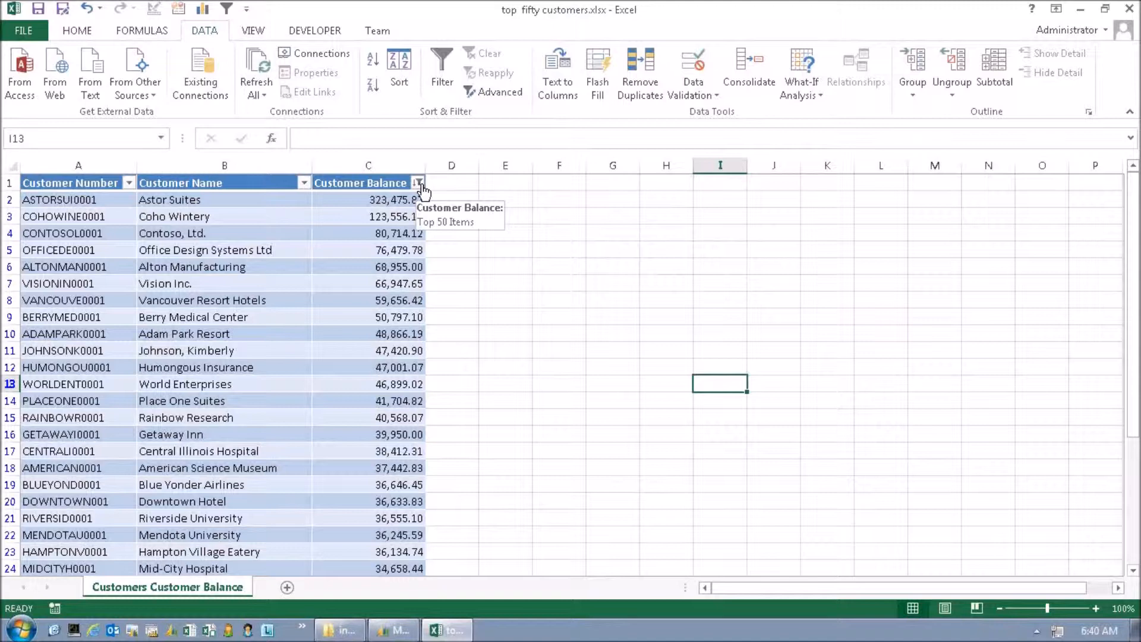
Change the Customer Balance column's number filter to show the top 10 items.
left_click(422, 184)
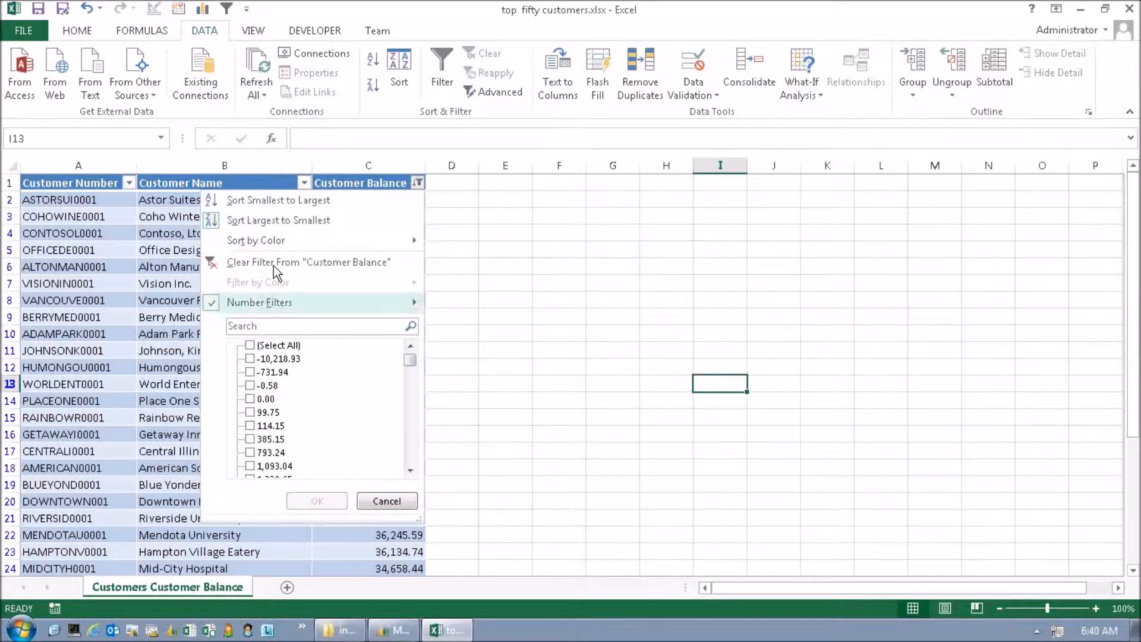
mouse_move(338, 306)
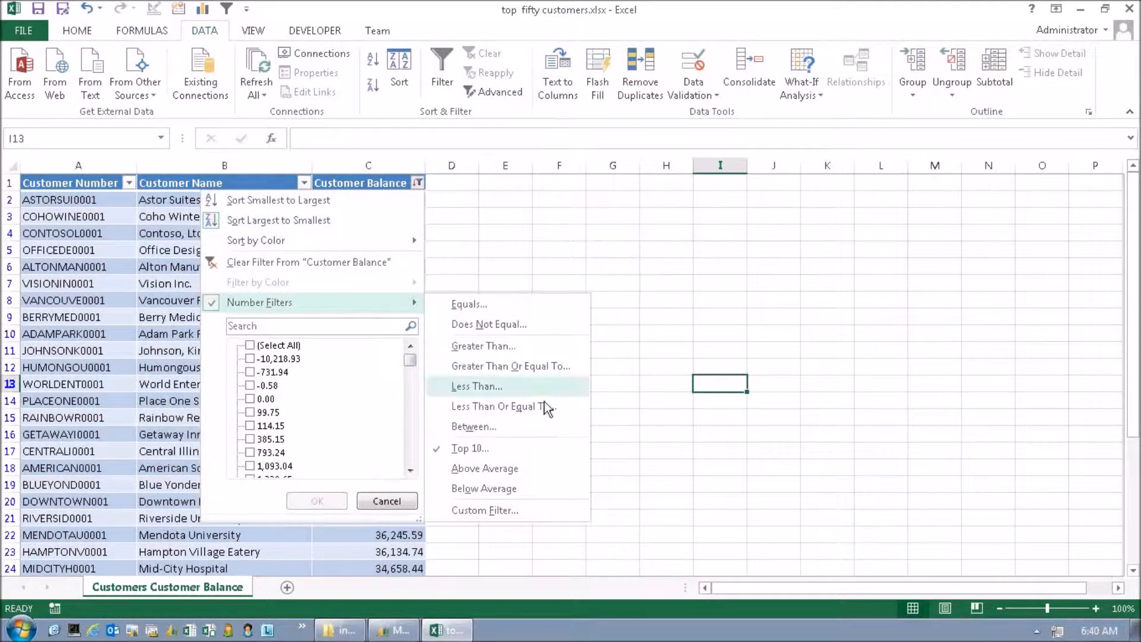
left_click(473, 448)
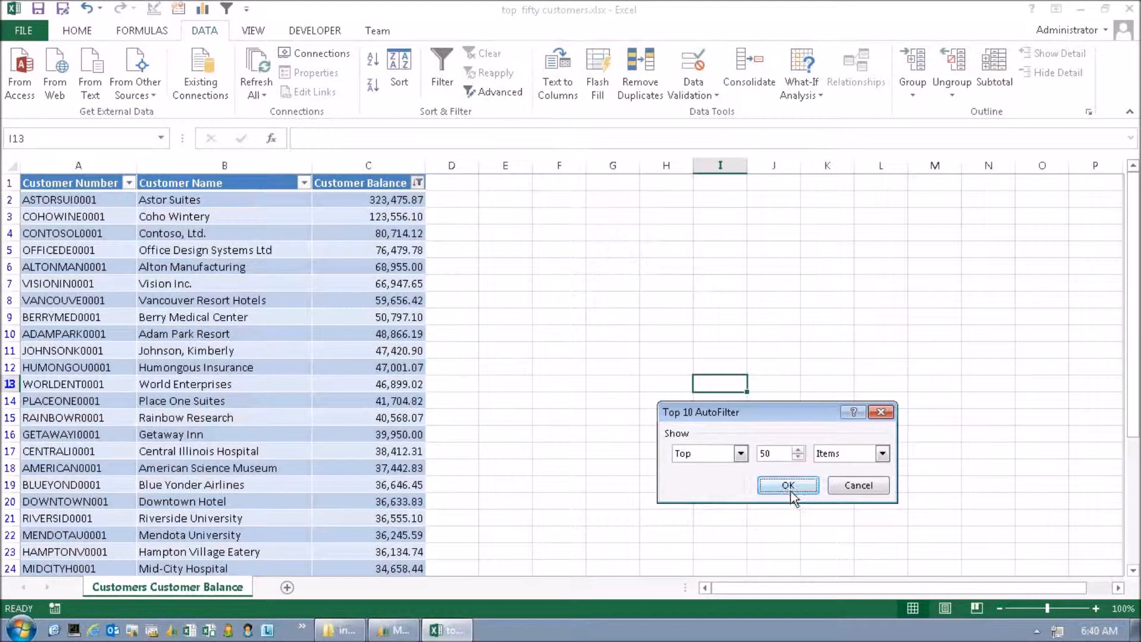
double_click(783, 454)
type("10")
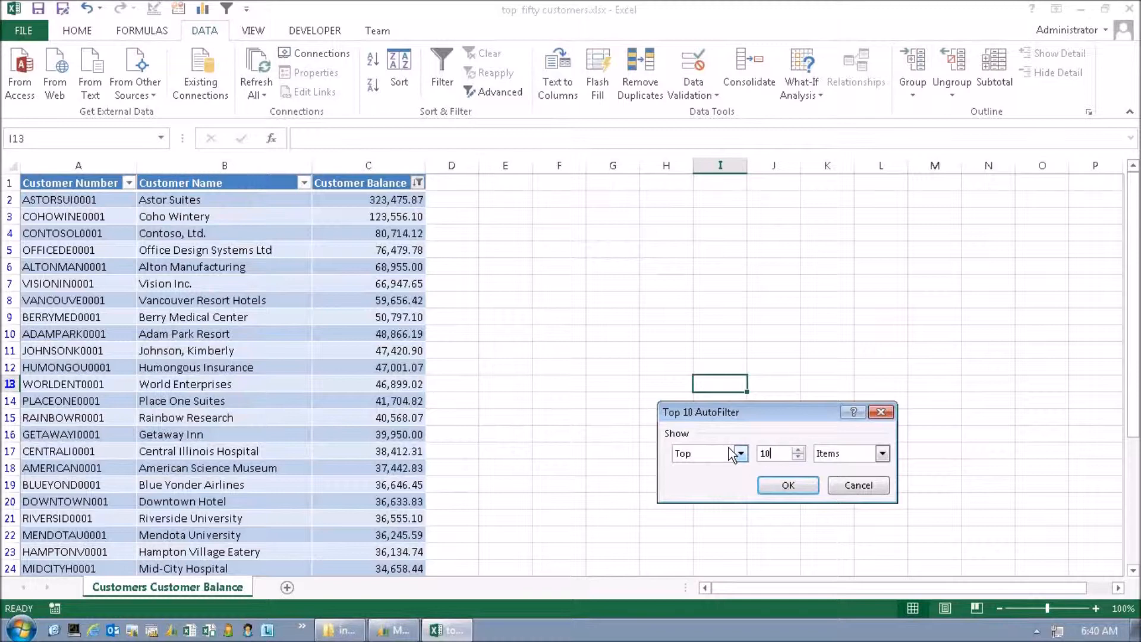
left_click(789, 485)
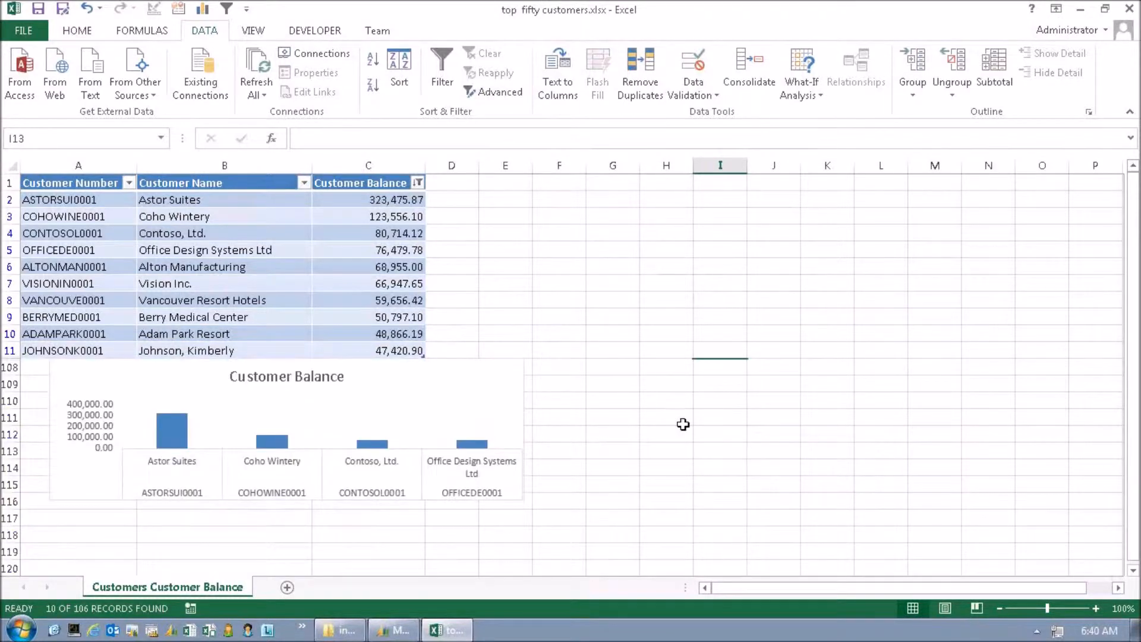
Move the Customer Balance chart down so it sits clear of the filtered customer table, and deselect it.
left_click_drag(492, 395, 488, 449)
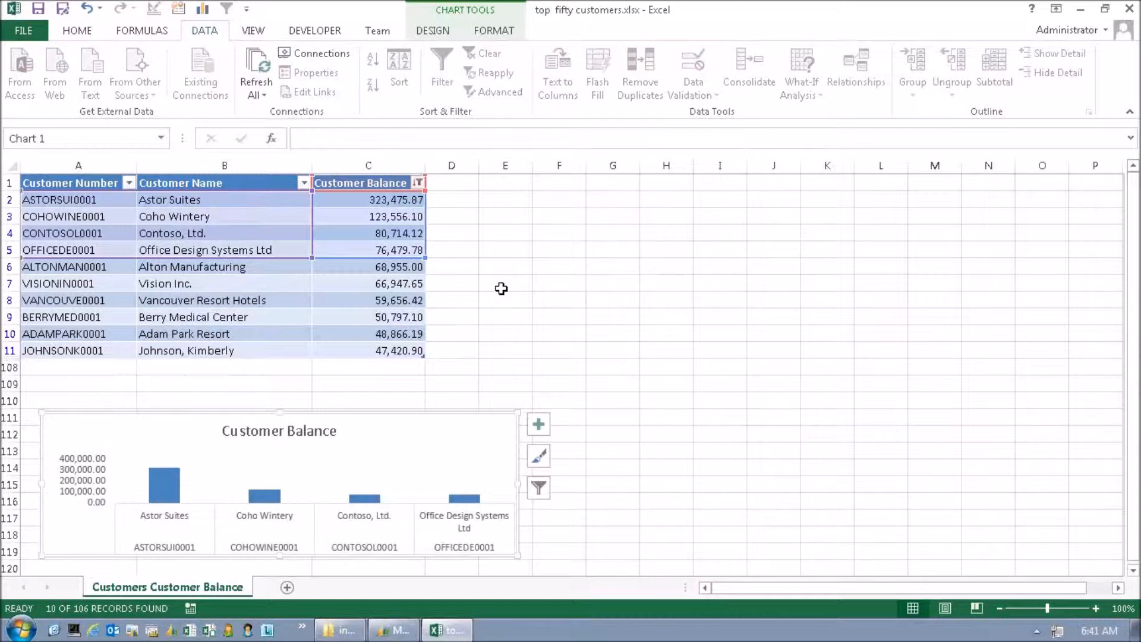
left_click(626, 284)
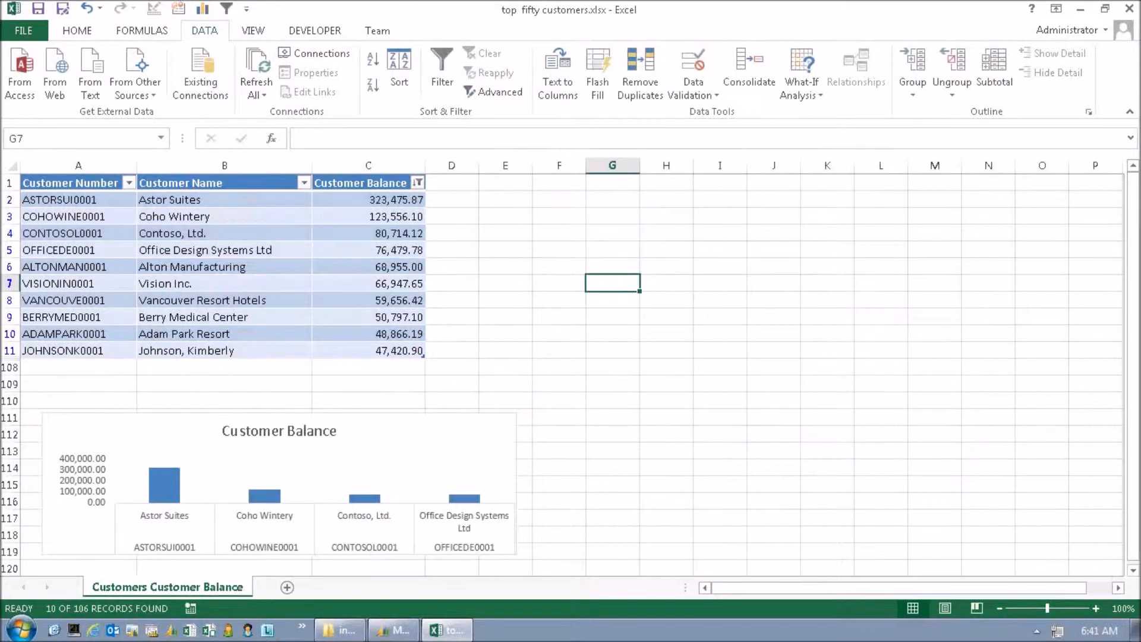
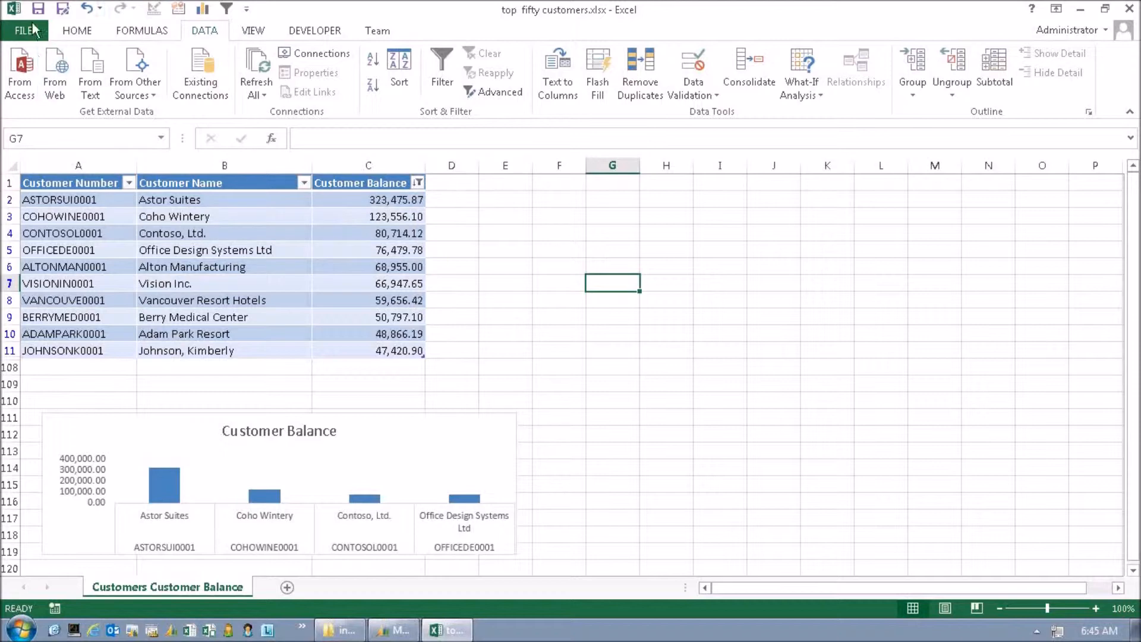
Browse the computer for workbooks to open, going through report_files and Reports to the module folders of company TWO.
left_click(31, 30)
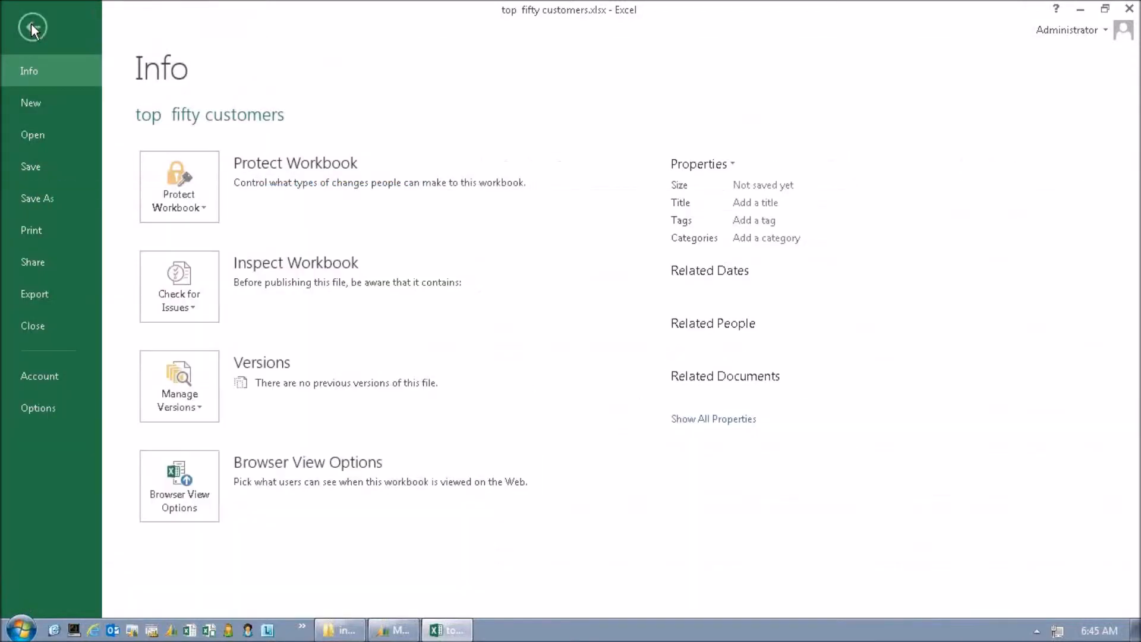
left_click(33, 136)
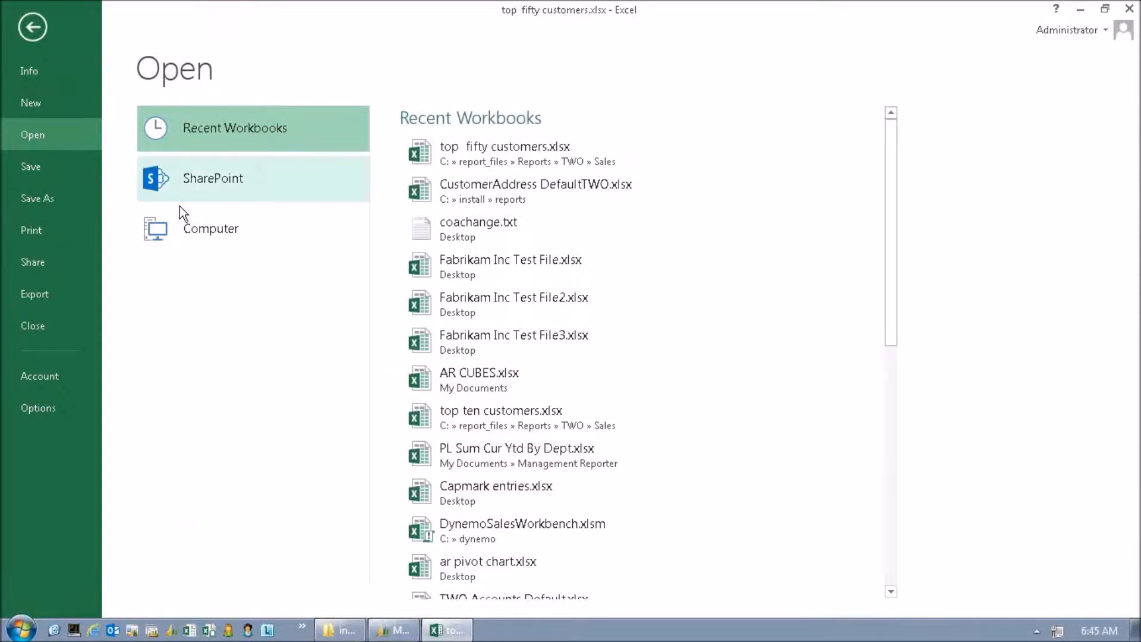
left_click(188, 226)
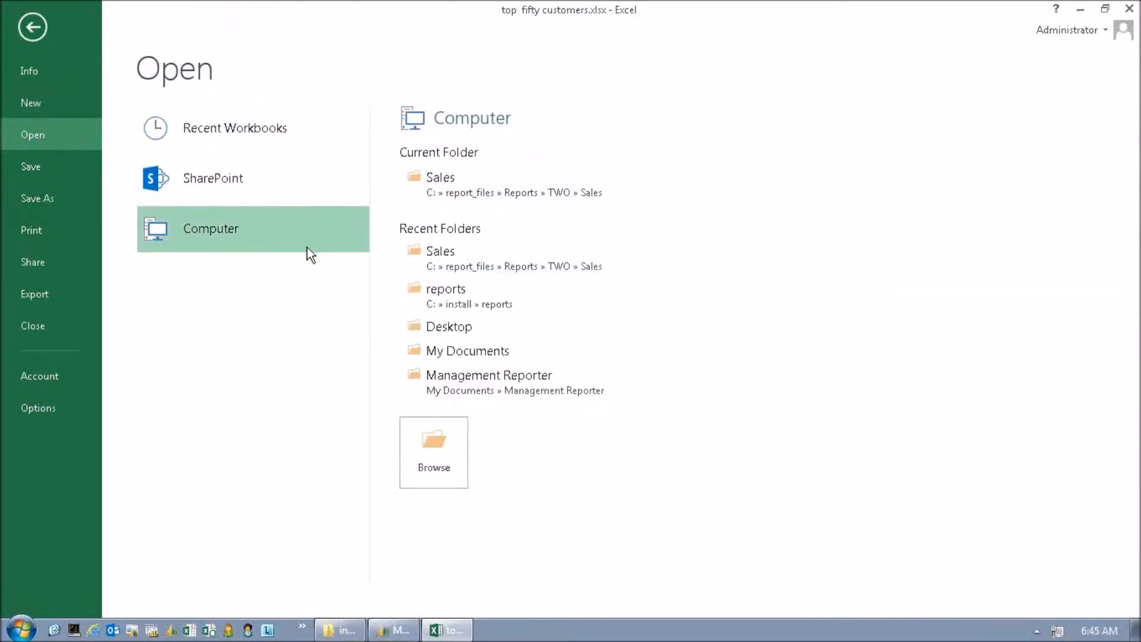
left_click(437, 435)
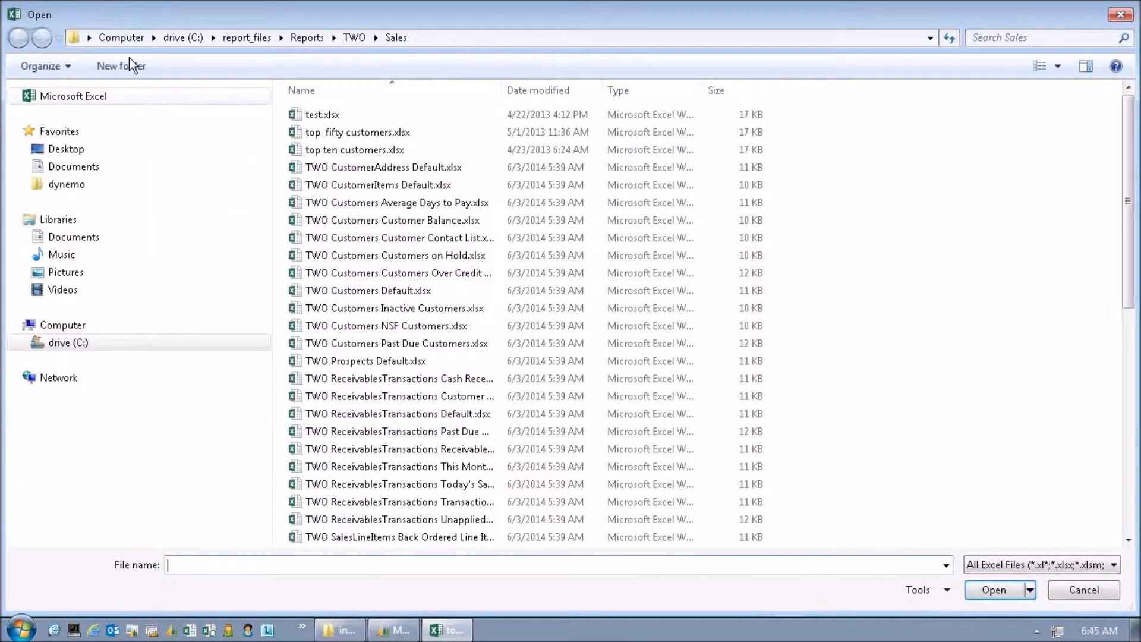
left_click(247, 37)
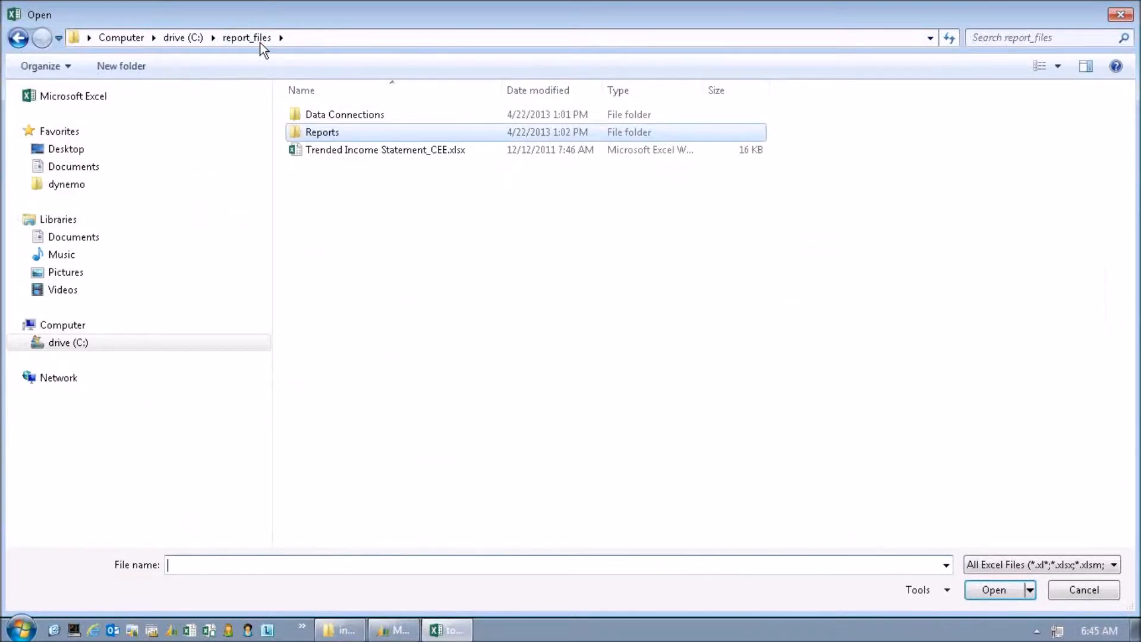
double_click(328, 132)
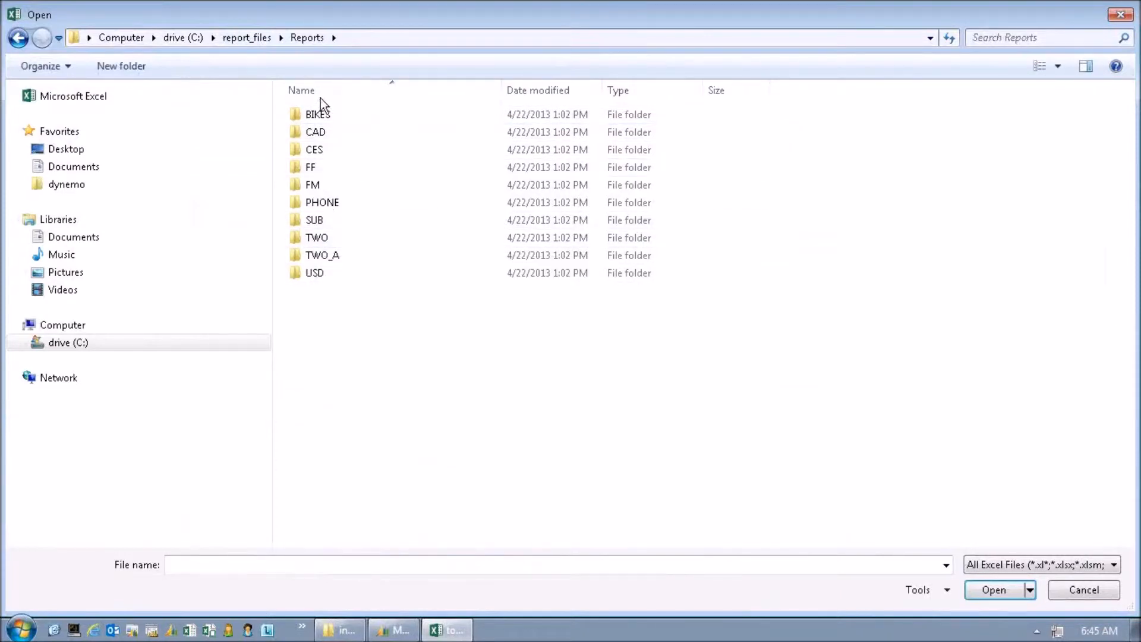
double_click(297, 241)
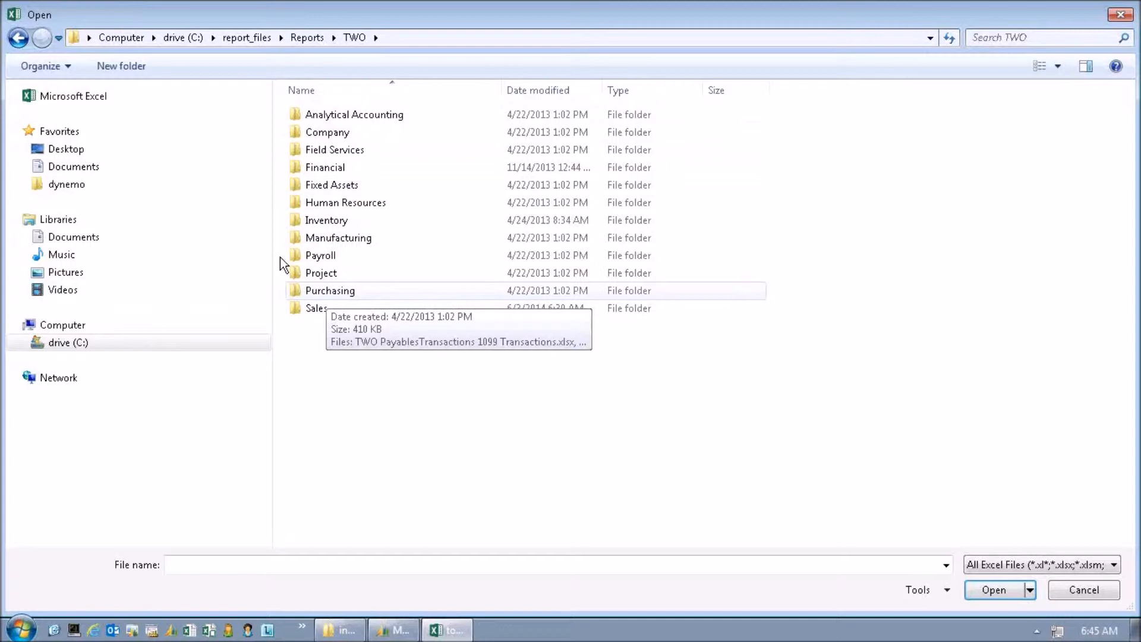
Open the TWO ReceivablesTransactions Past Due Customer Transactions.xlsx report from Reports > TWO > Sales under report_files, and close it after viewing.
left_click(13, 39)
left_click(13, 39)
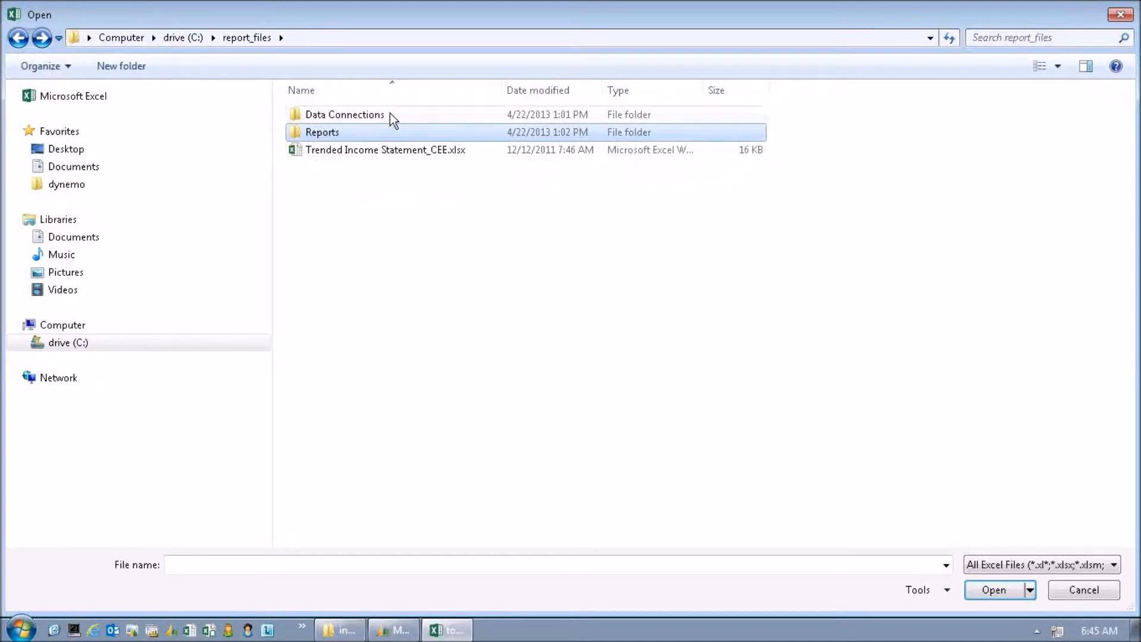
double_click(295, 136)
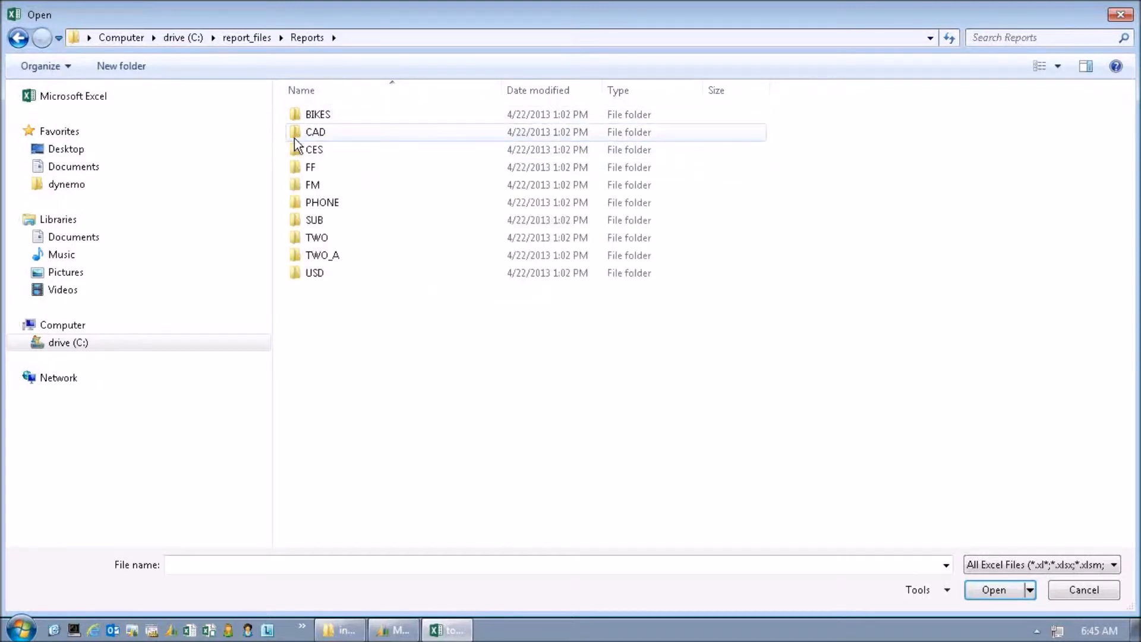
double_click(296, 239)
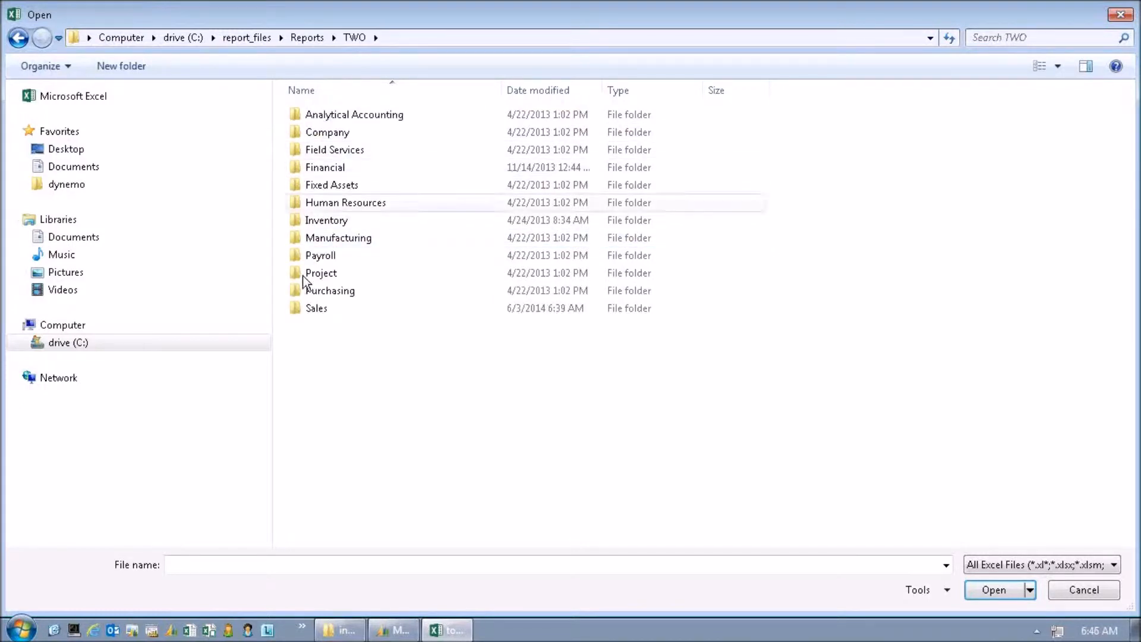
left_click(299, 308)
double_click(300, 308)
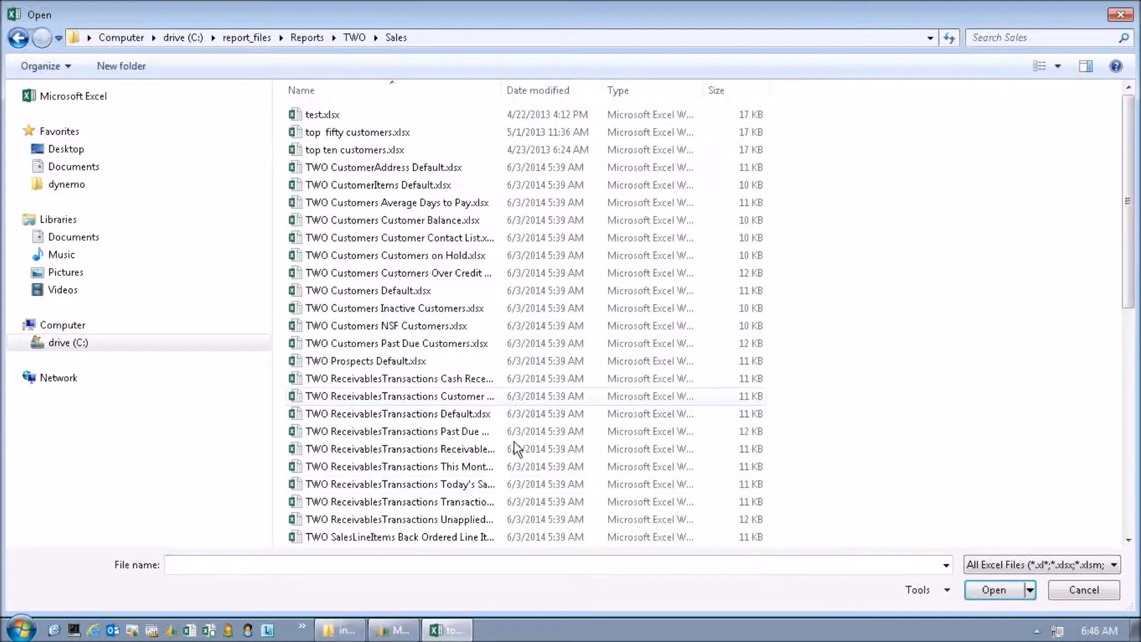
double_click(373, 432)
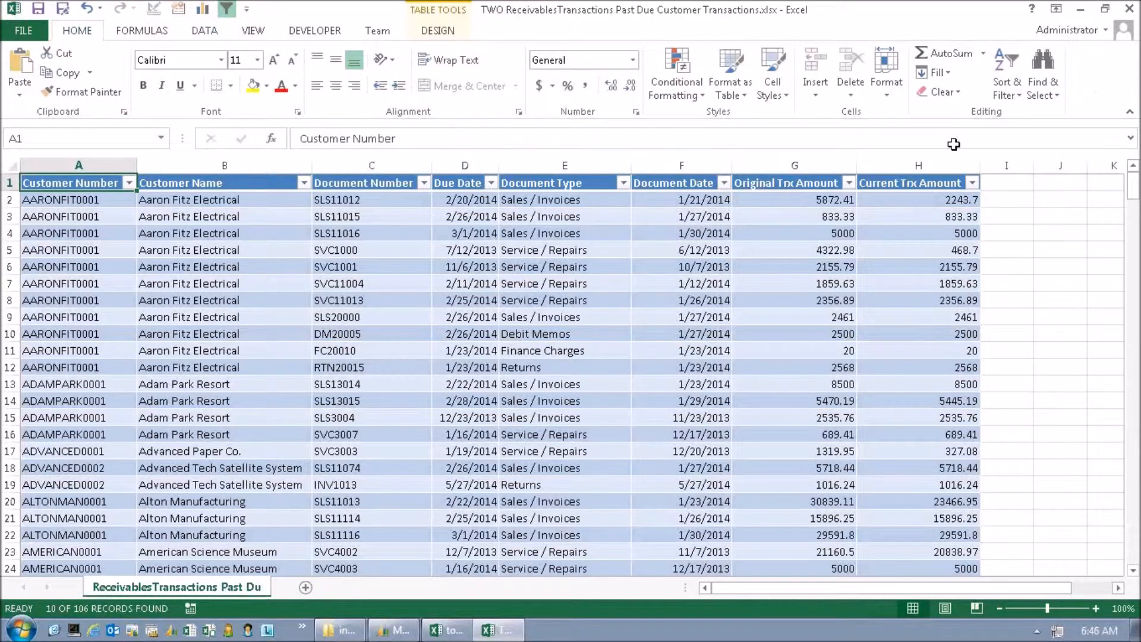
left_click(1129, 9)
left_click(591, 342)
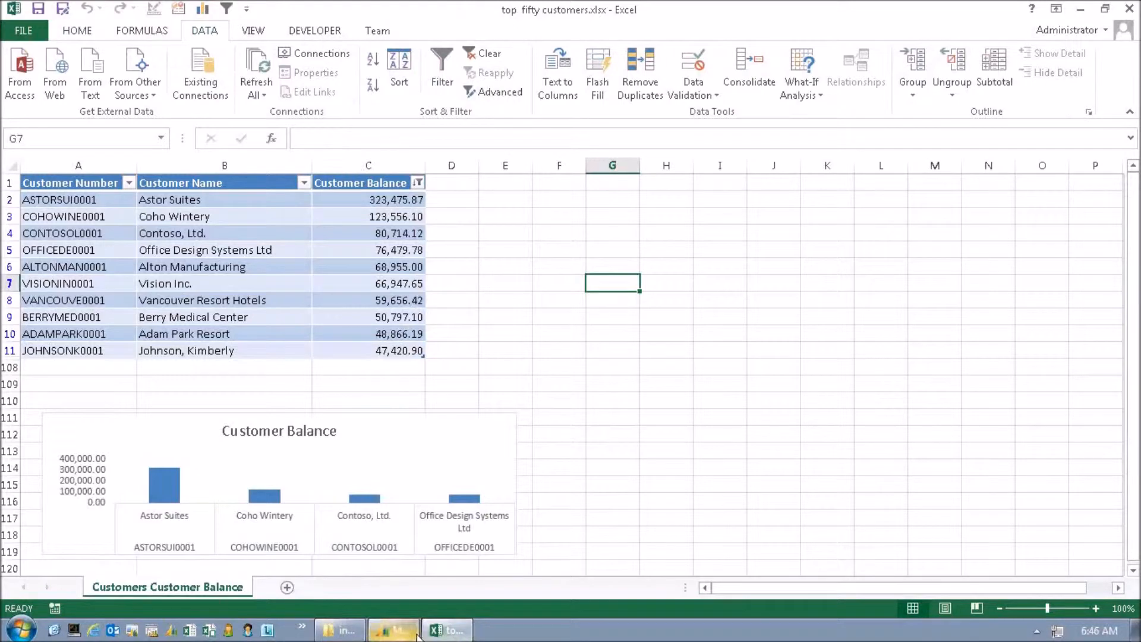
Switch to Microsoft Dynamics GP, open SmartList Builder's Excel Report Builder and load the CASH_RECEIPTS report.
left_click(381, 635)
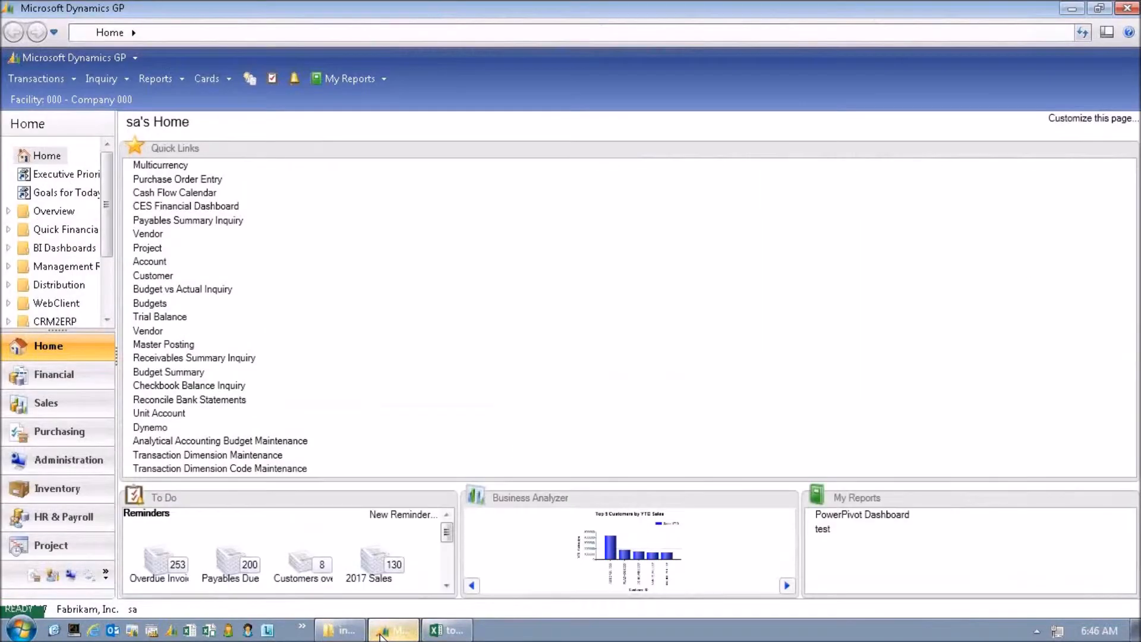
left_click(71, 57)
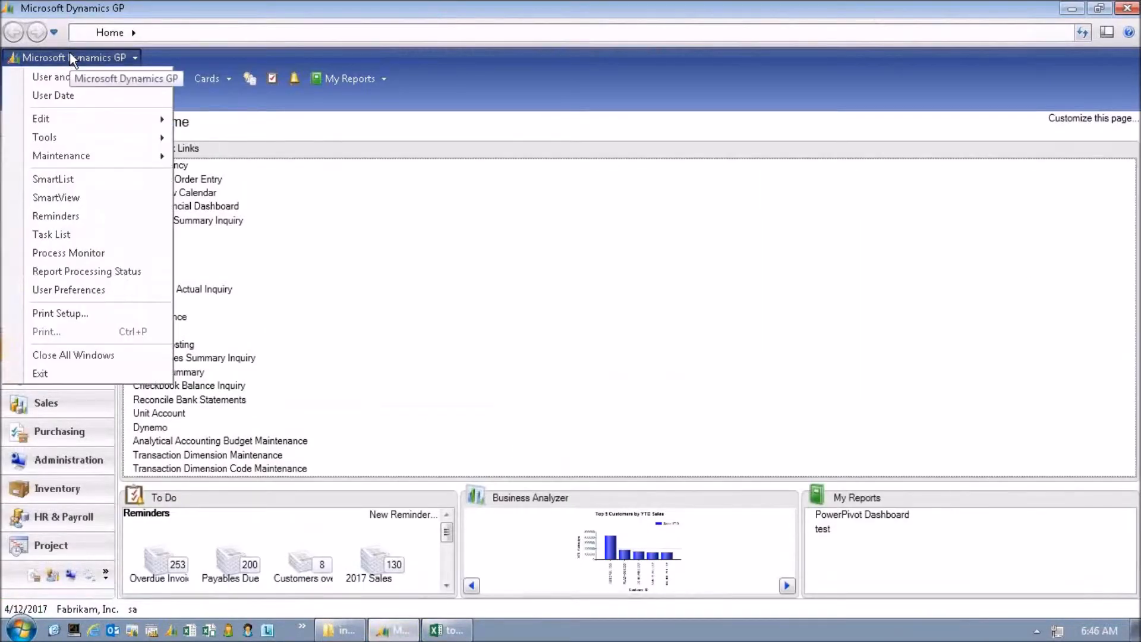
mouse_move(58, 130)
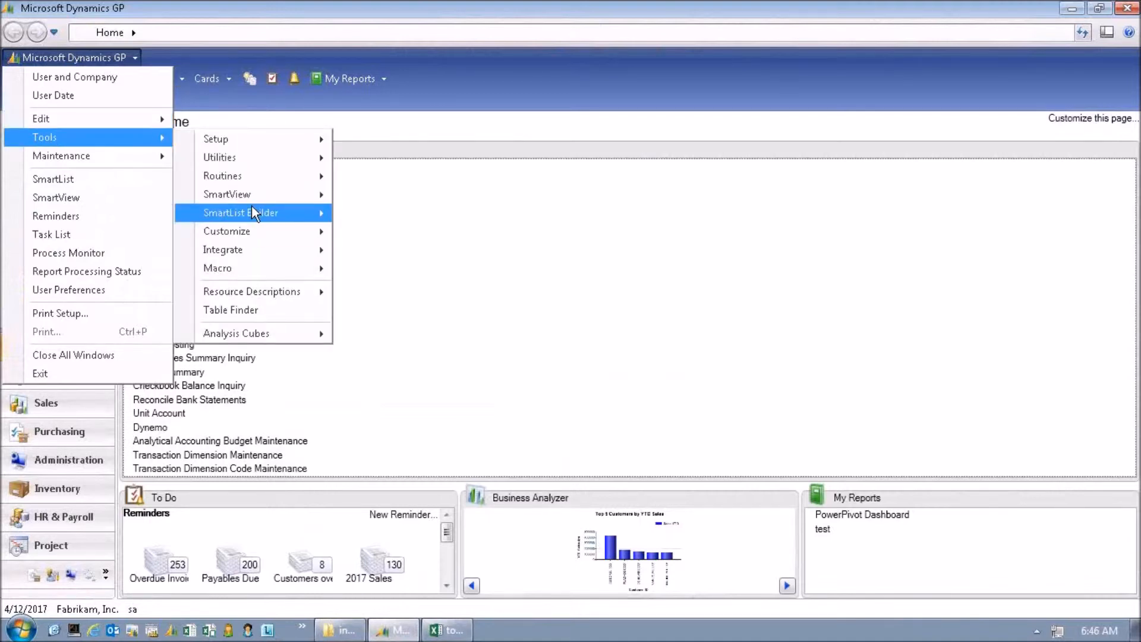
mouse_move(252, 208)
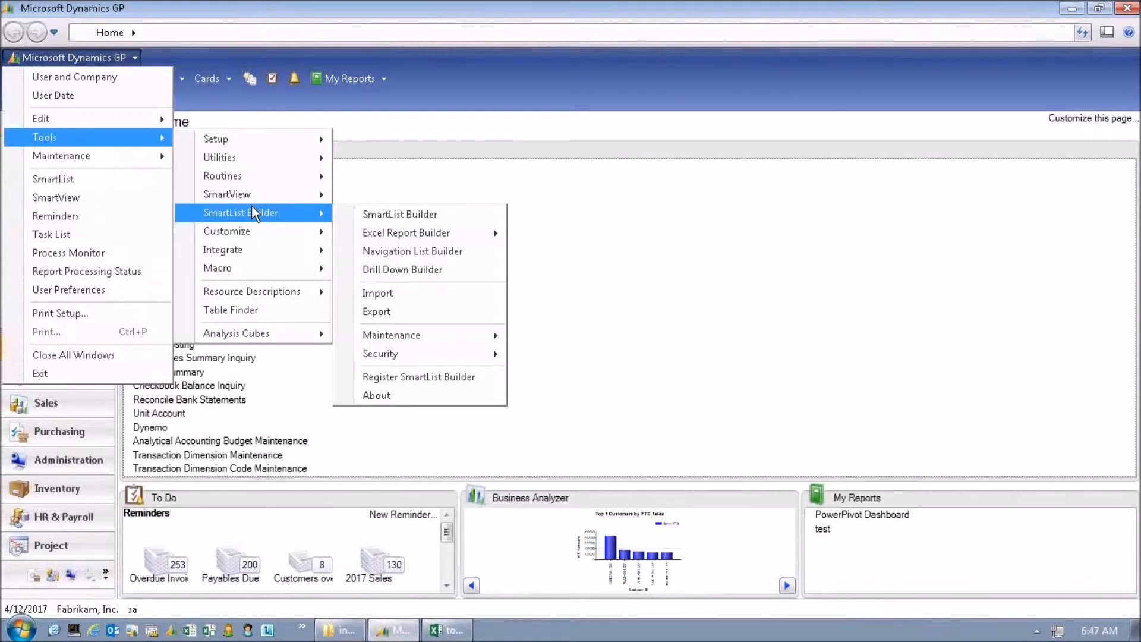
mouse_move(412, 237)
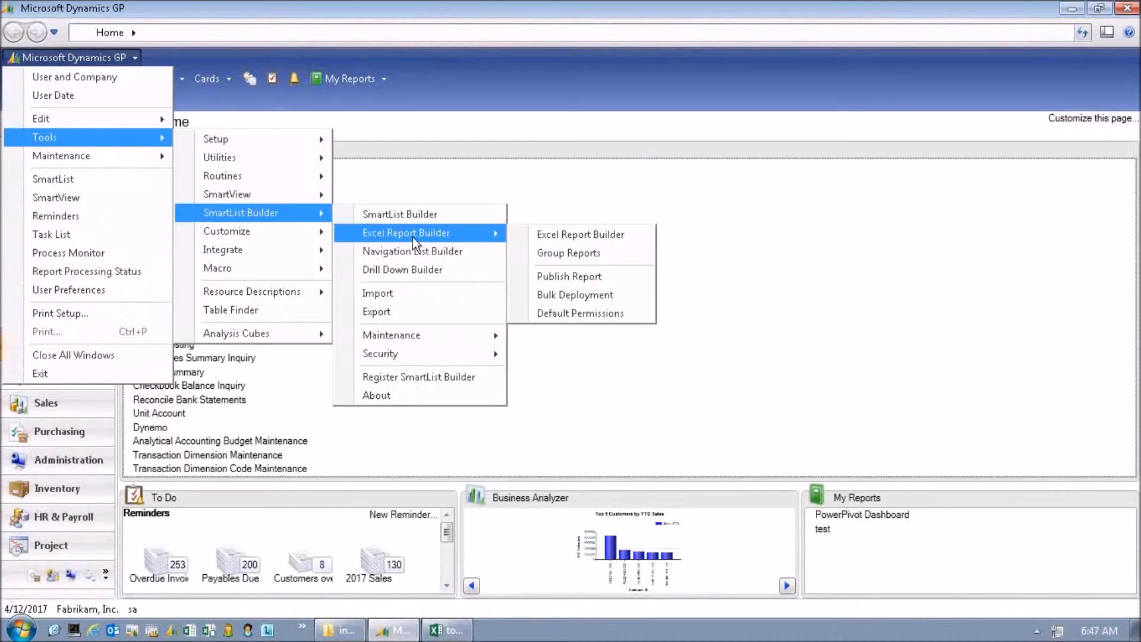
left_click(565, 236)
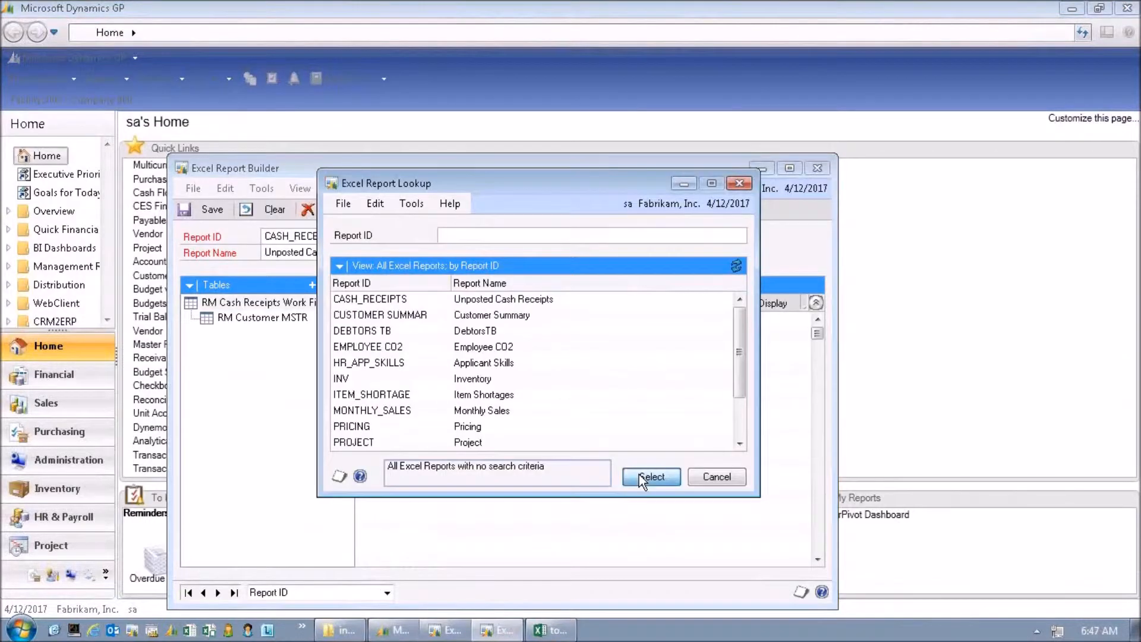
left_click(639, 474)
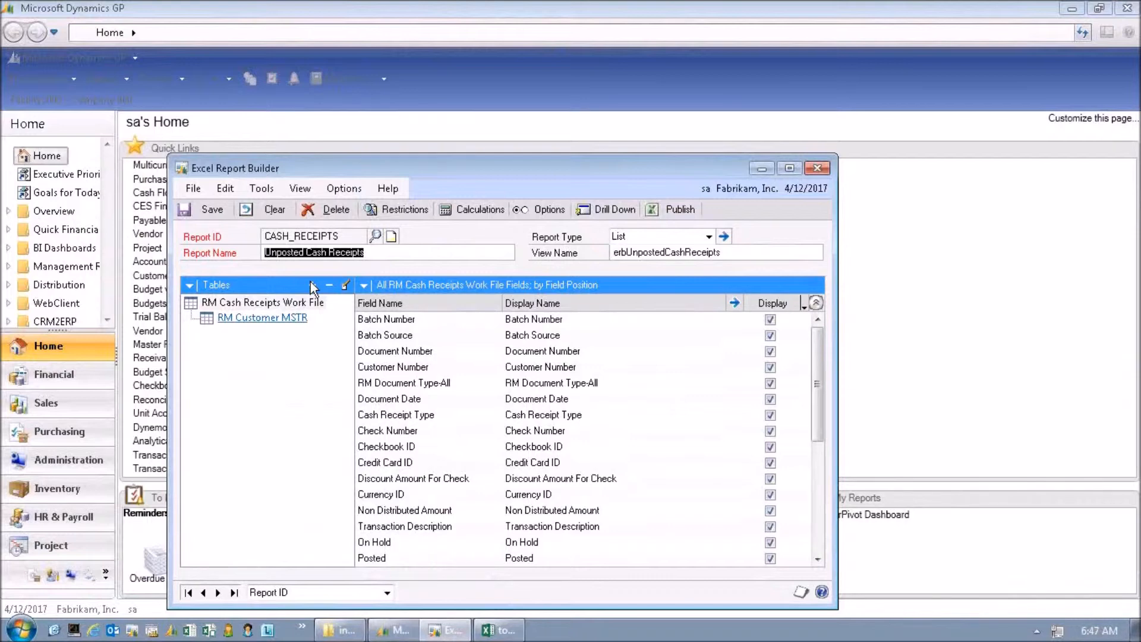
Maximize the Excel Report Builder and mark the RM Customer MSTR table's Tax Exempt 2 field for display.
left_click(789, 170)
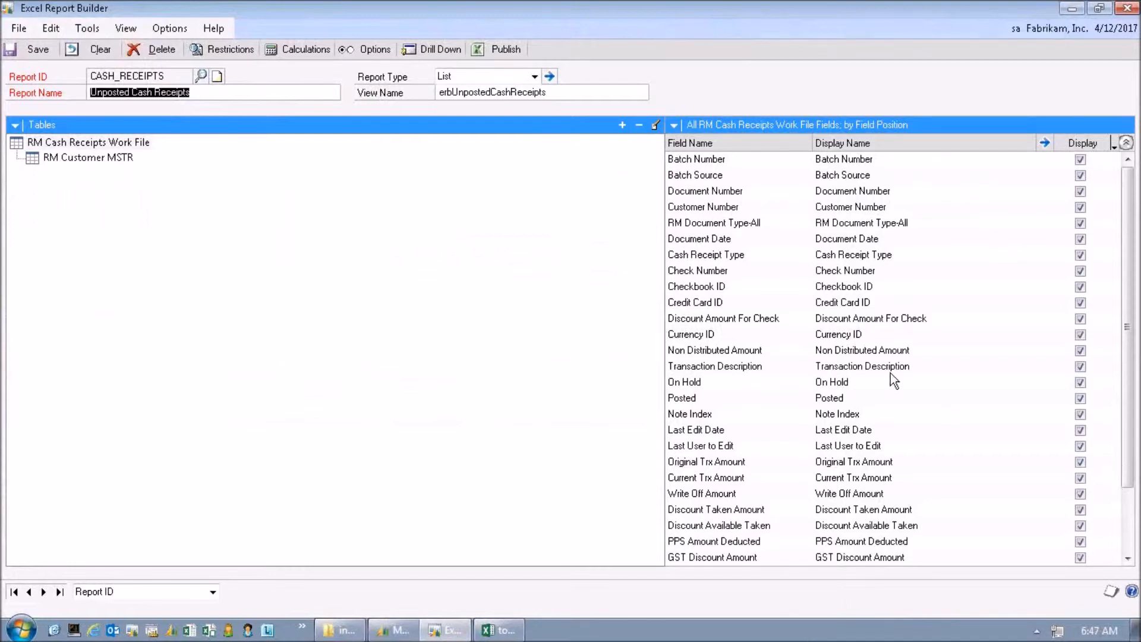
left_click(68, 158)
left_click(1129, 266)
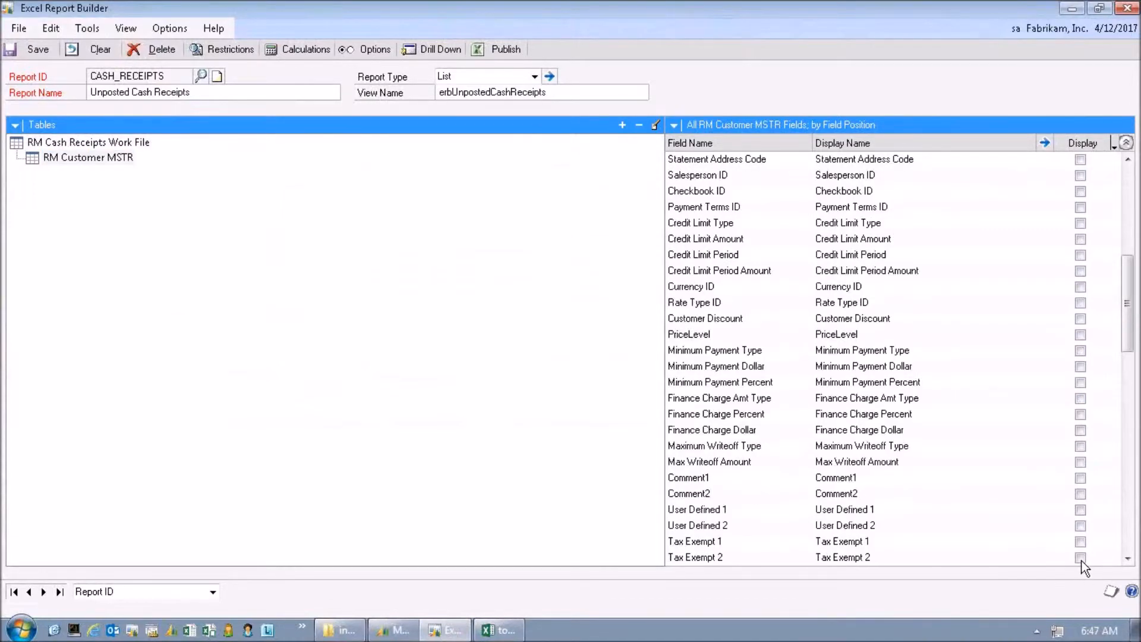
left_click(1065, 560)
Make the list a multicompany report for all companies, consolidated into a single workbook with a summary page, and save the options.
left_click(366, 48)
left_click(232, 245)
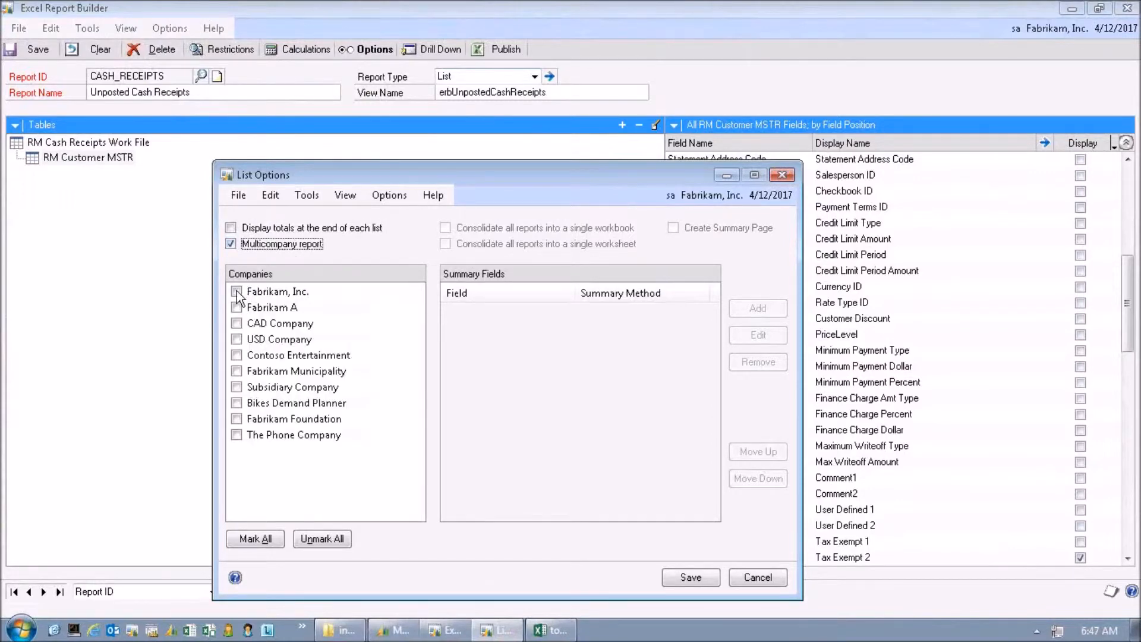
left_click(260, 539)
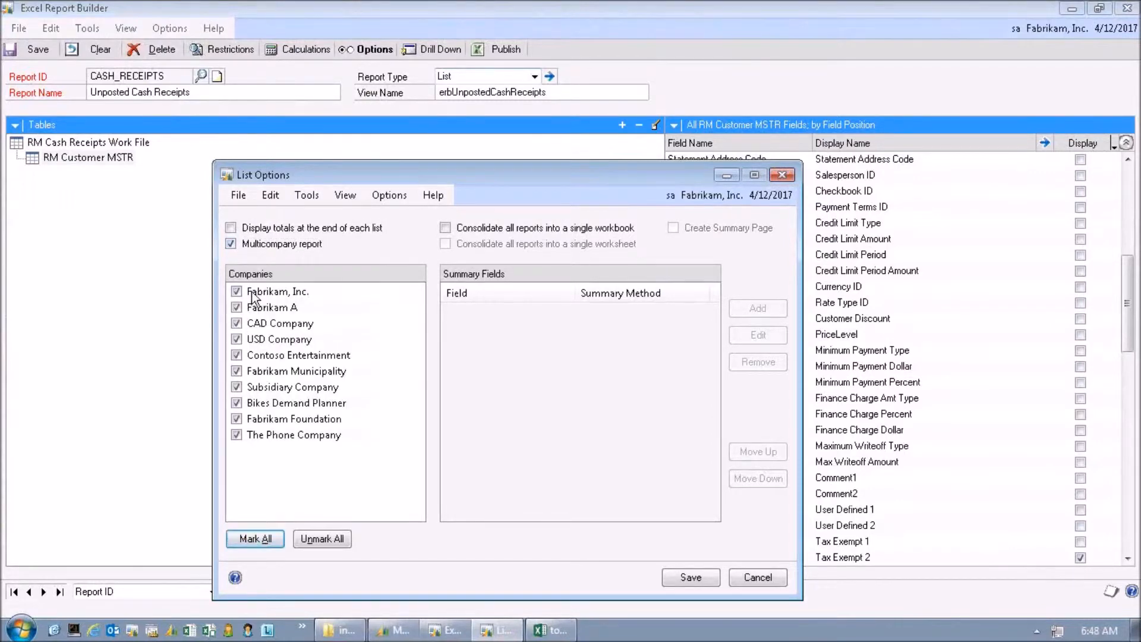
left_click(445, 227)
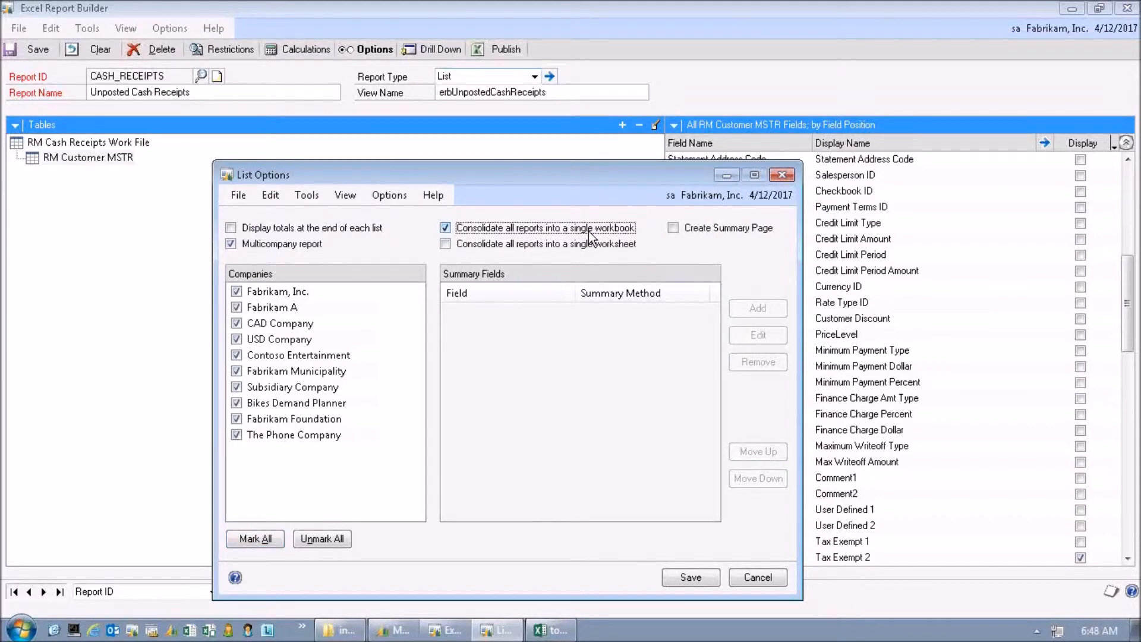
left_click(673, 228)
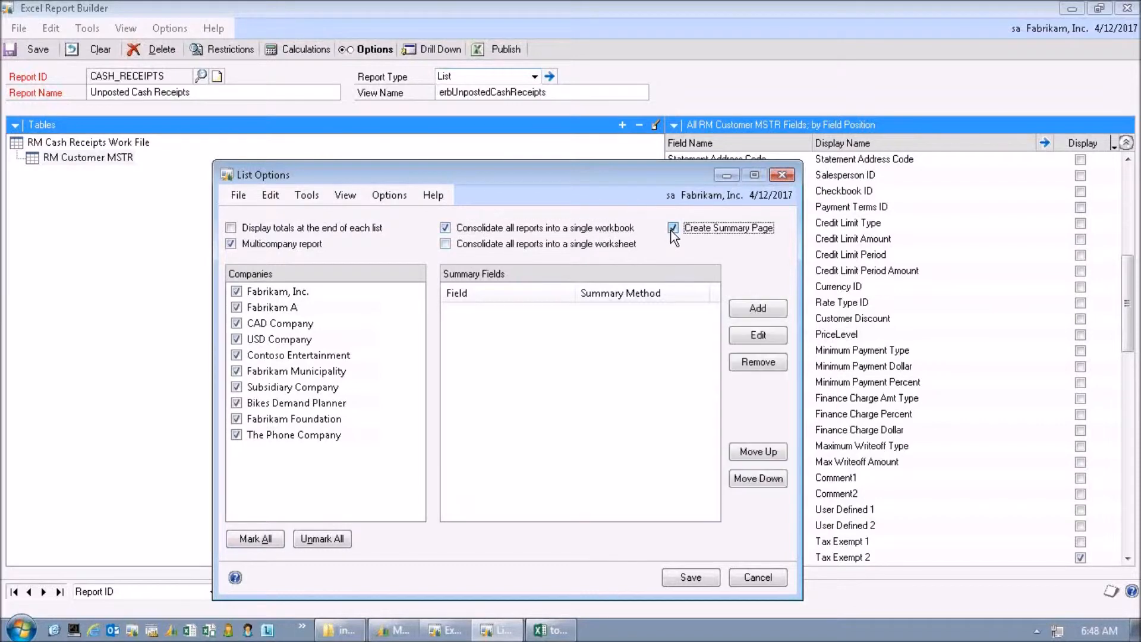
left_click(704, 581)
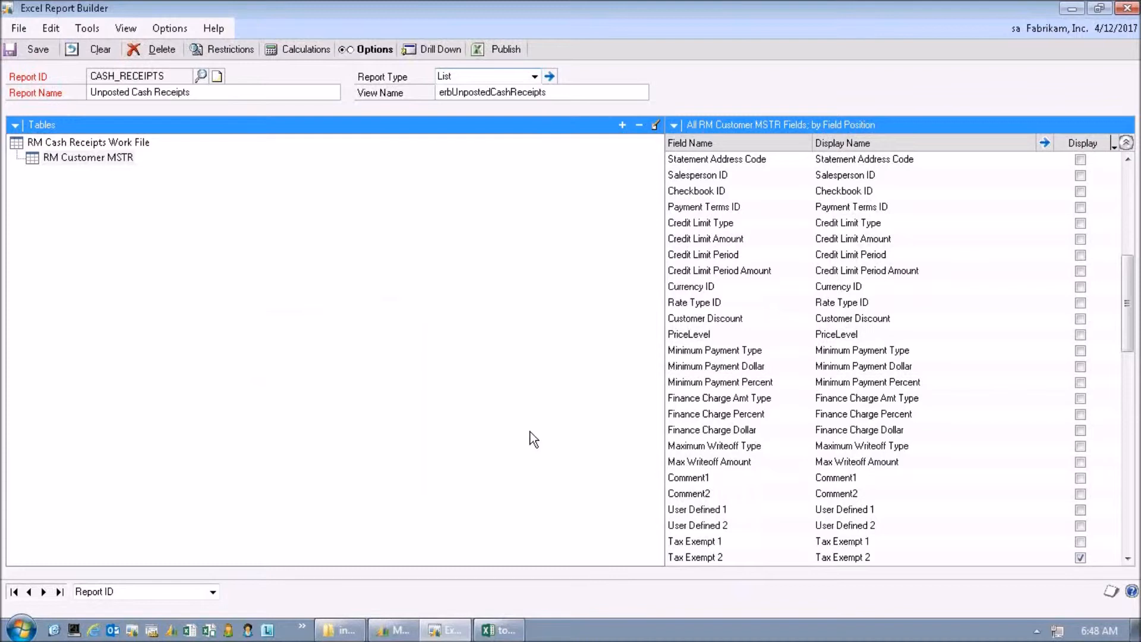
Examine the field options of Current Trx Amount in the RM Cash Receipts Work File, and leave them without saving.
left_click(842, 477)
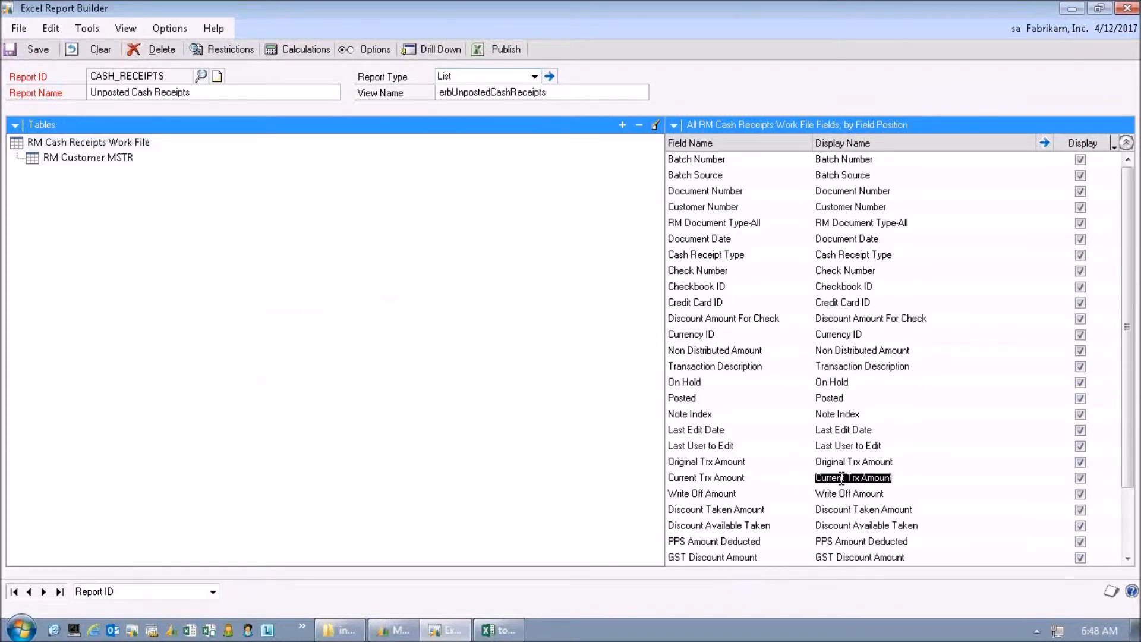
left_click(1045, 144)
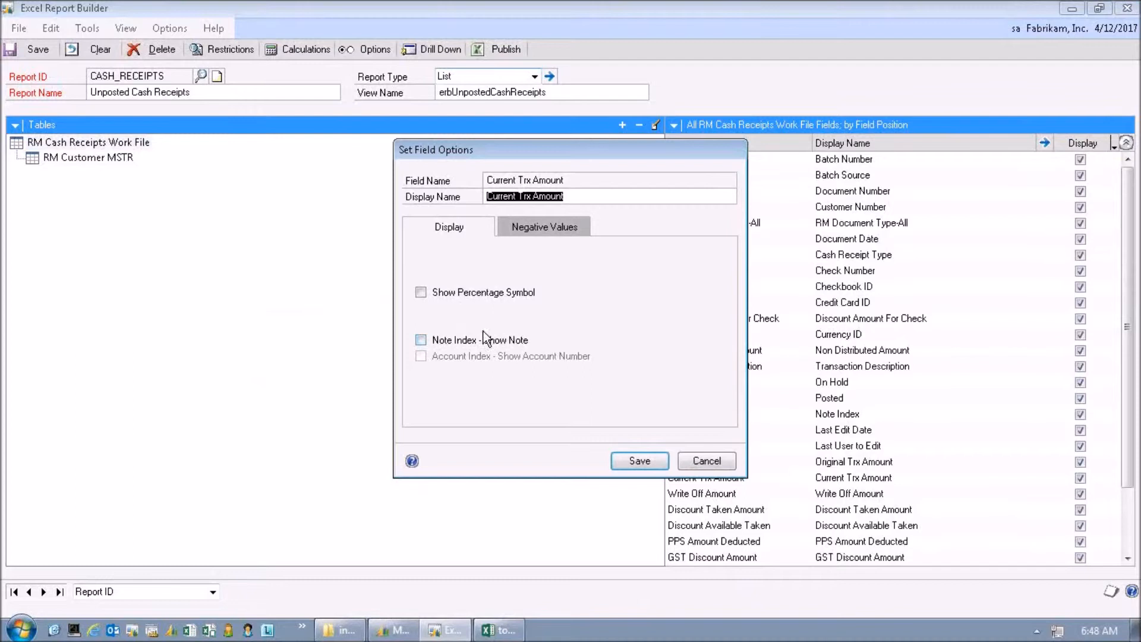
left_click(714, 461)
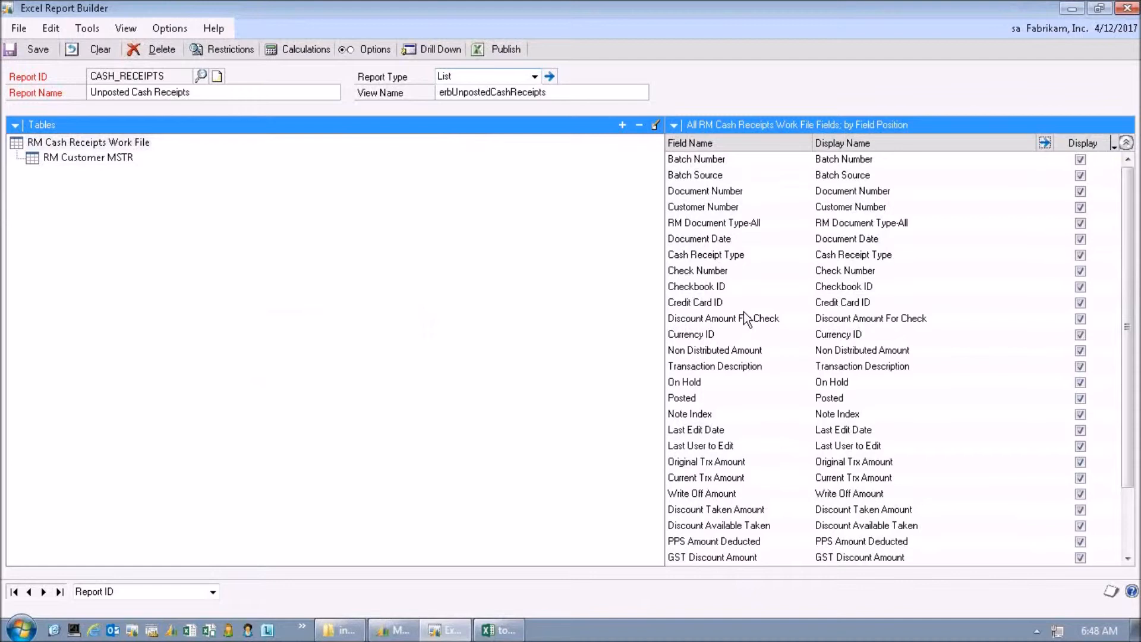
Remove the suffix at the end of the report name, leaving Unposted Cash Receipts.
left_click(239, 96)
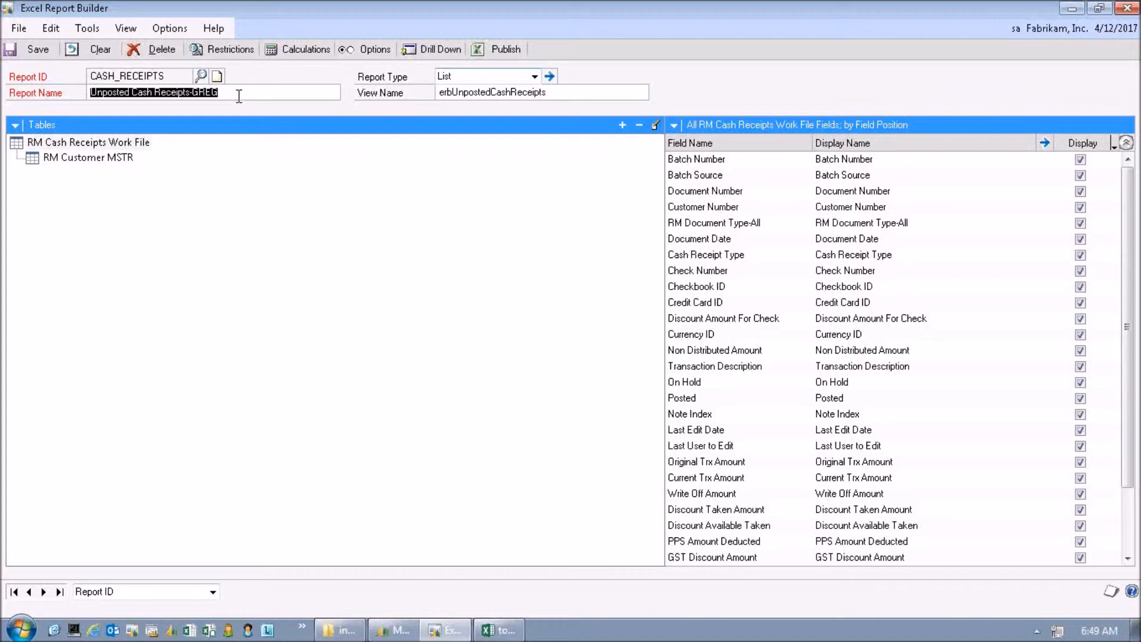
left_click(228, 93)
key("BackSpace")
key("BackSpace")
key("BackSpace")
key("BackSpace")
key("BackSpace")
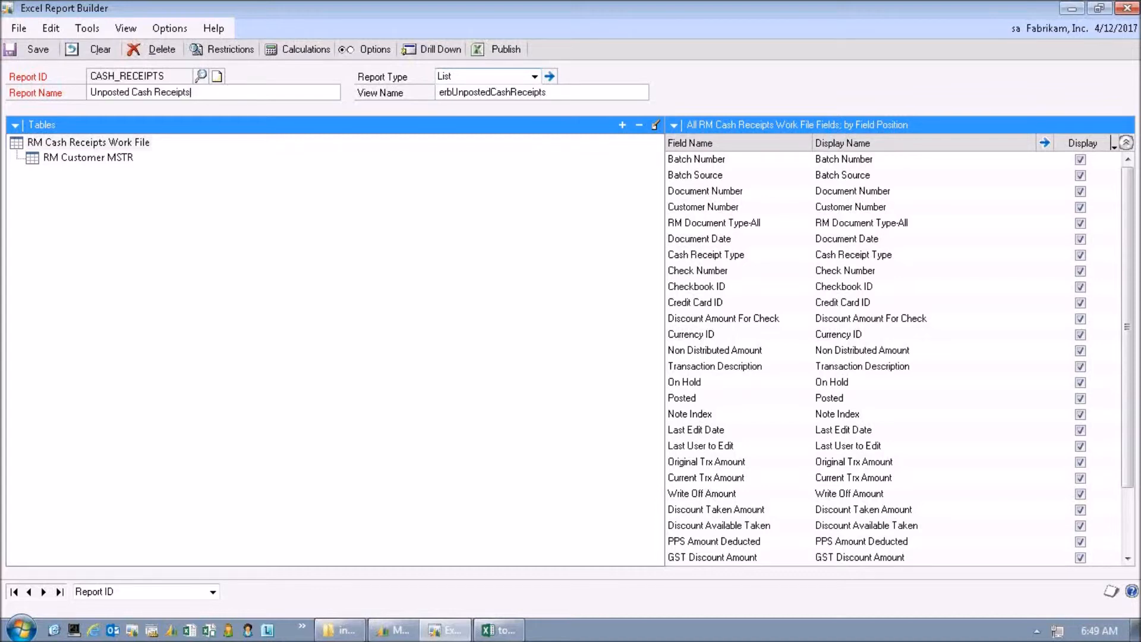
Append the salesperson's first name to the report name and start a new restriction for the report.
type("GREG")
left_click(212, 47)
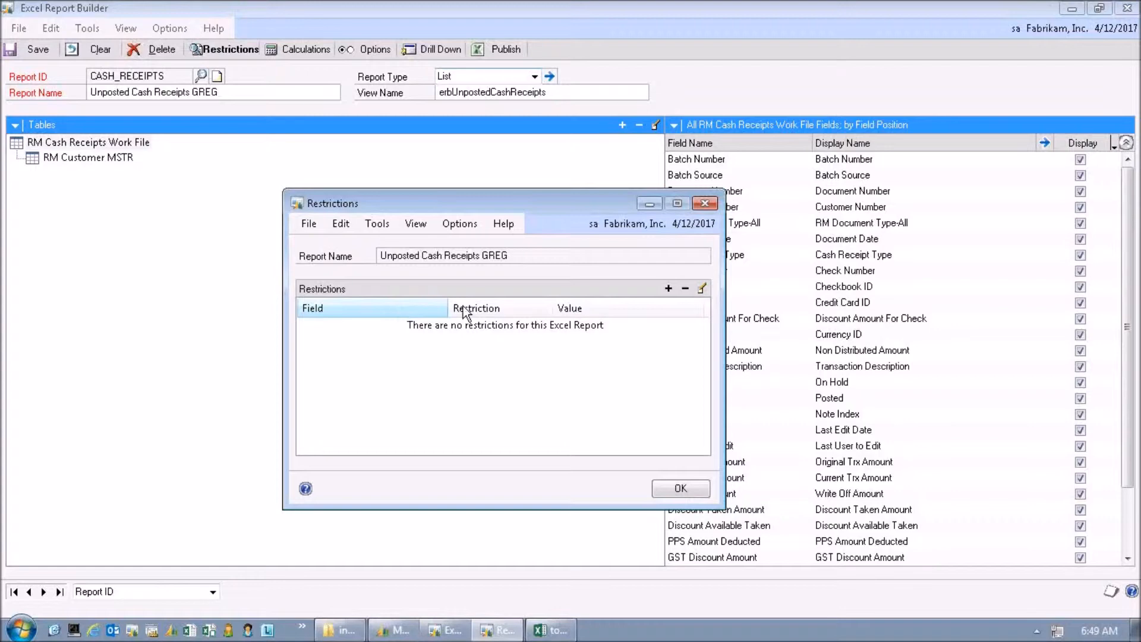
left_click(668, 292)
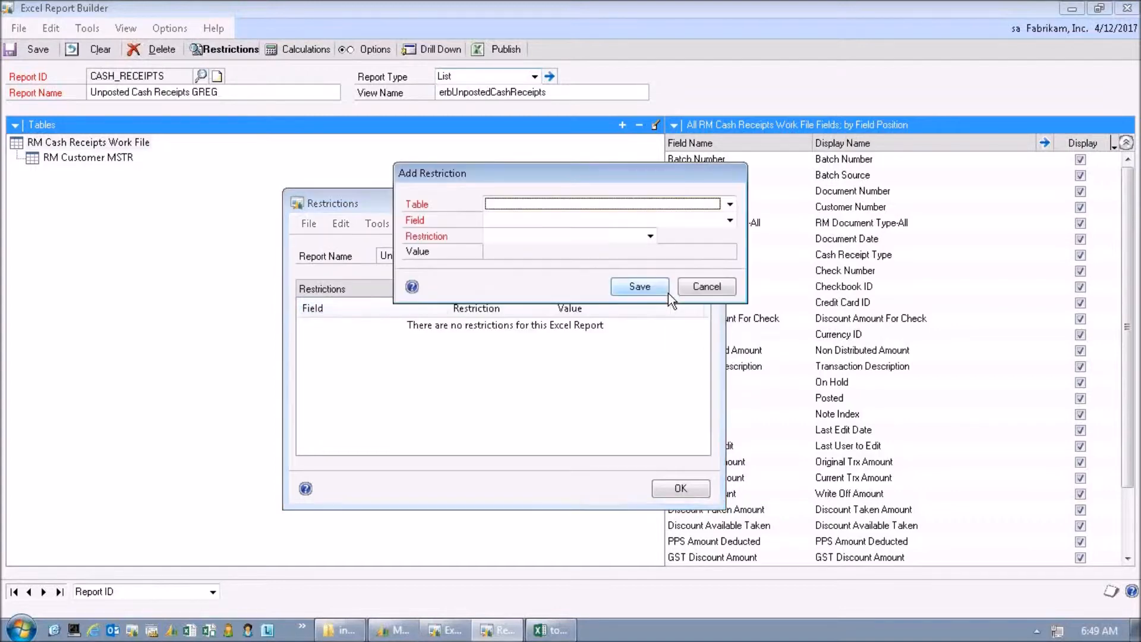
Base the restriction on the RM Customer MSTR table's Salesperson ID field with the condition is equal to.
left_click(730, 205)
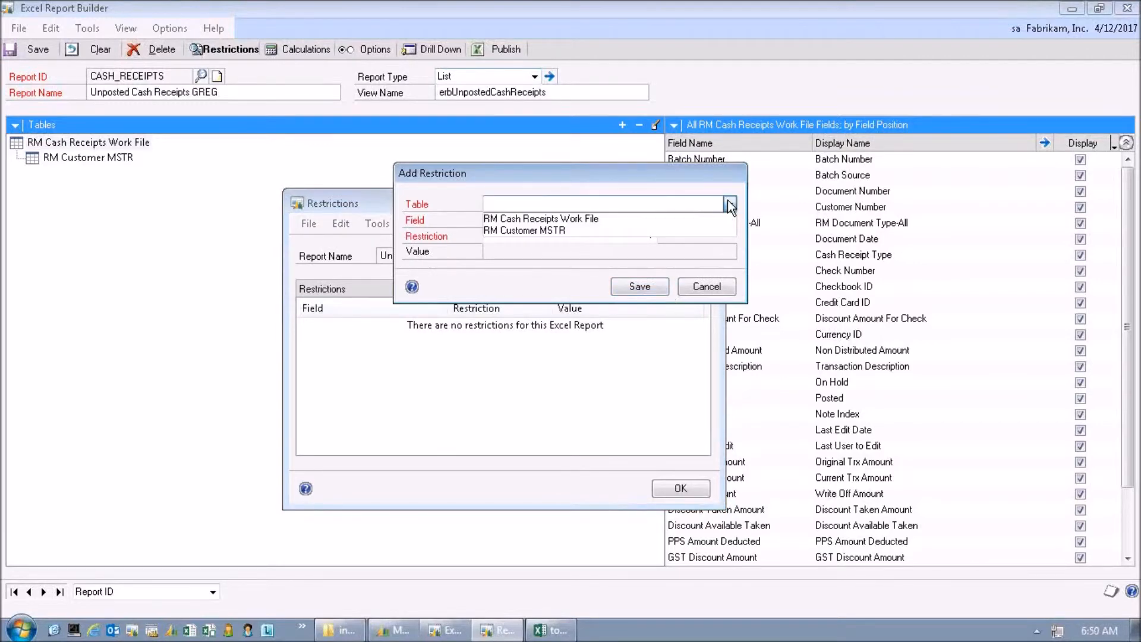
left_click(524, 231)
left_click(516, 234)
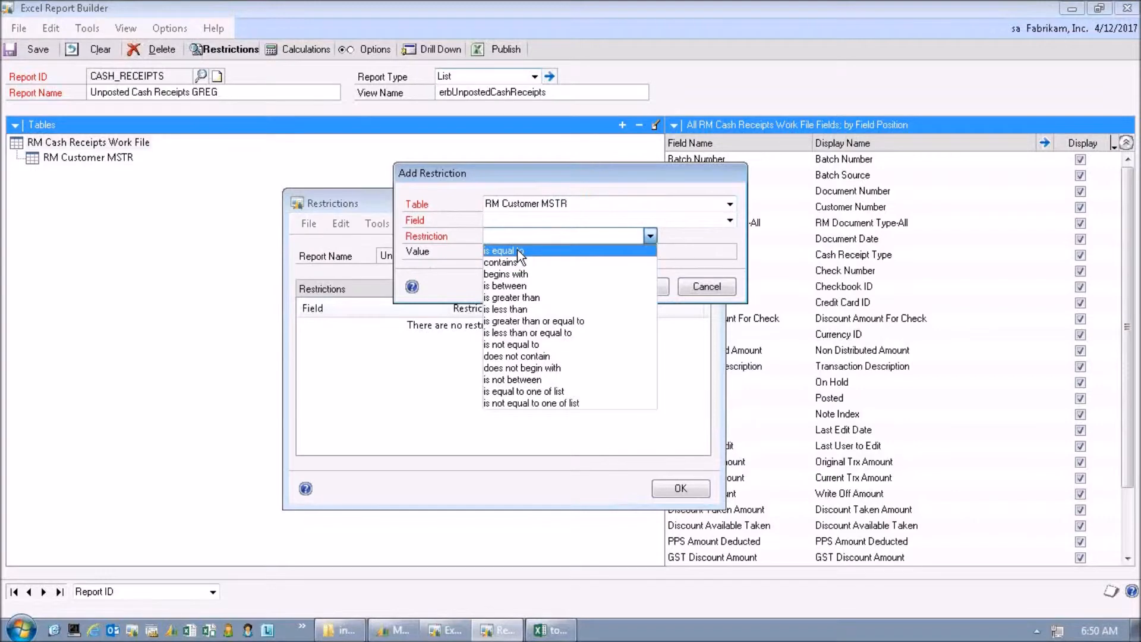
left_click(518, 249)
left_click(521, 221)
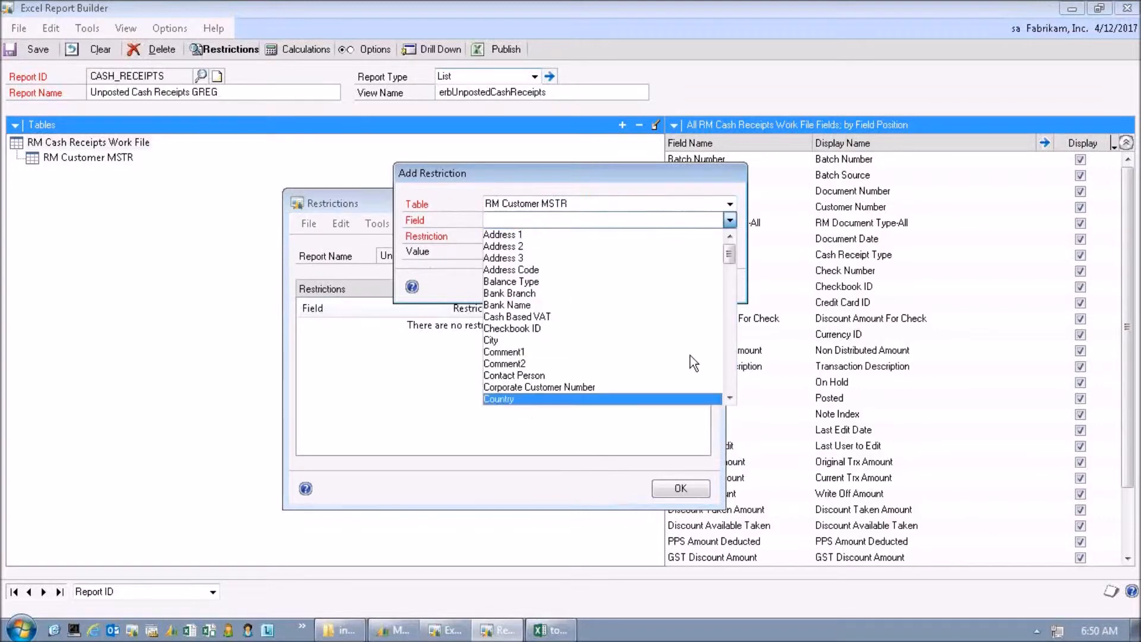
left_click_drag(730, 254, 726, 360)
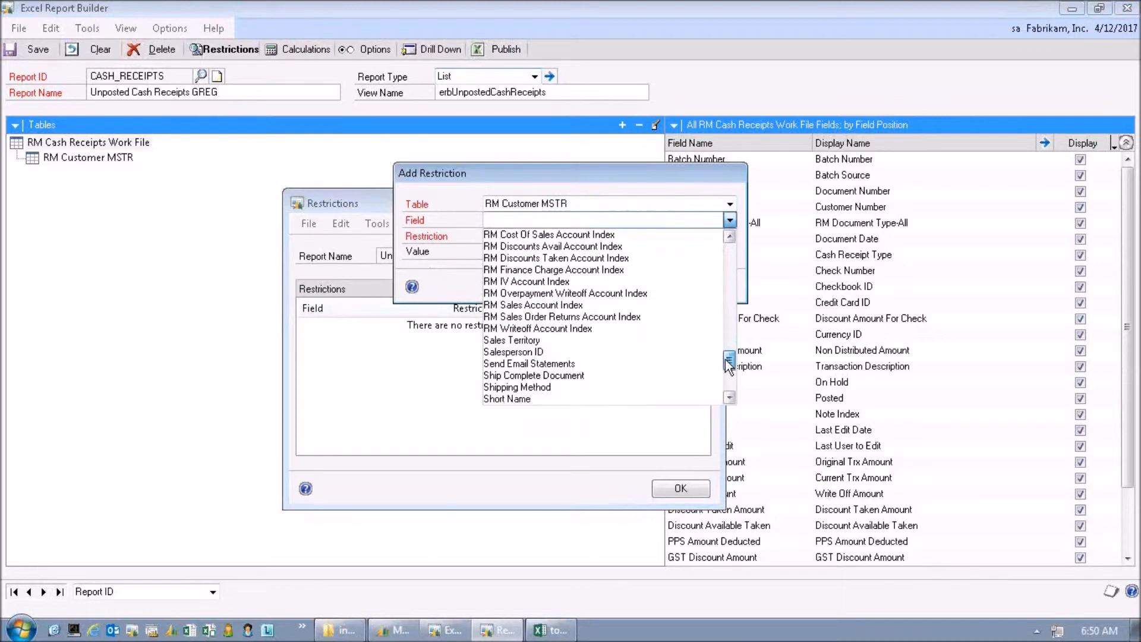
left_click(508, 351)
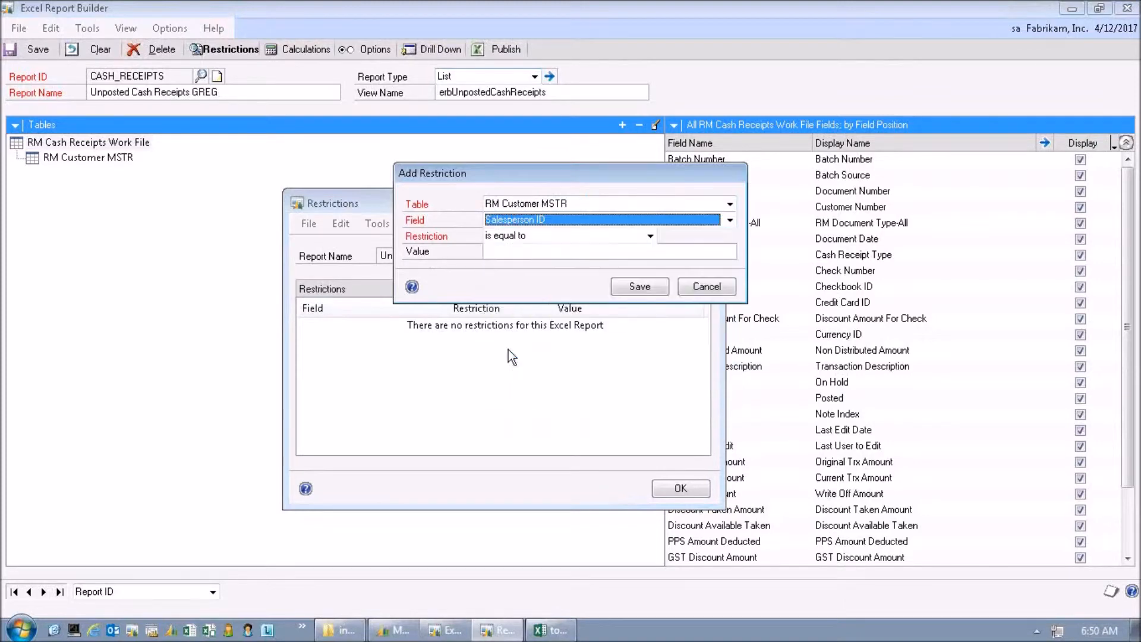
Enter the salesperson's ID as the restriction value, save the restriction and close the restrictions list.
left_click(498, 252)
type("G")
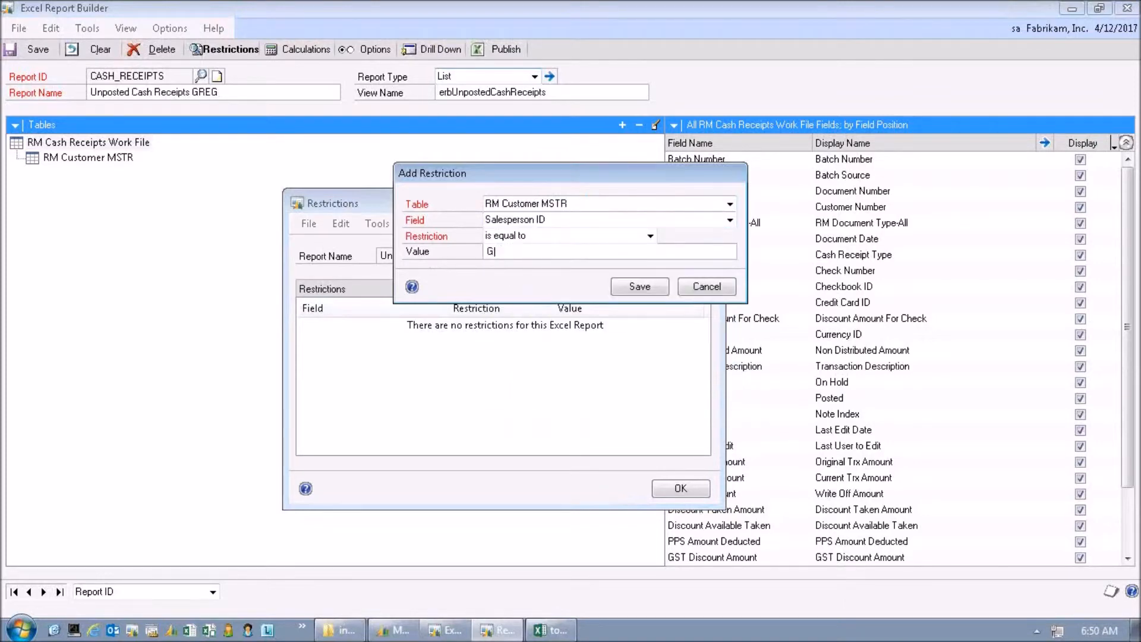
type("REG_E")
left_click(655, 288)
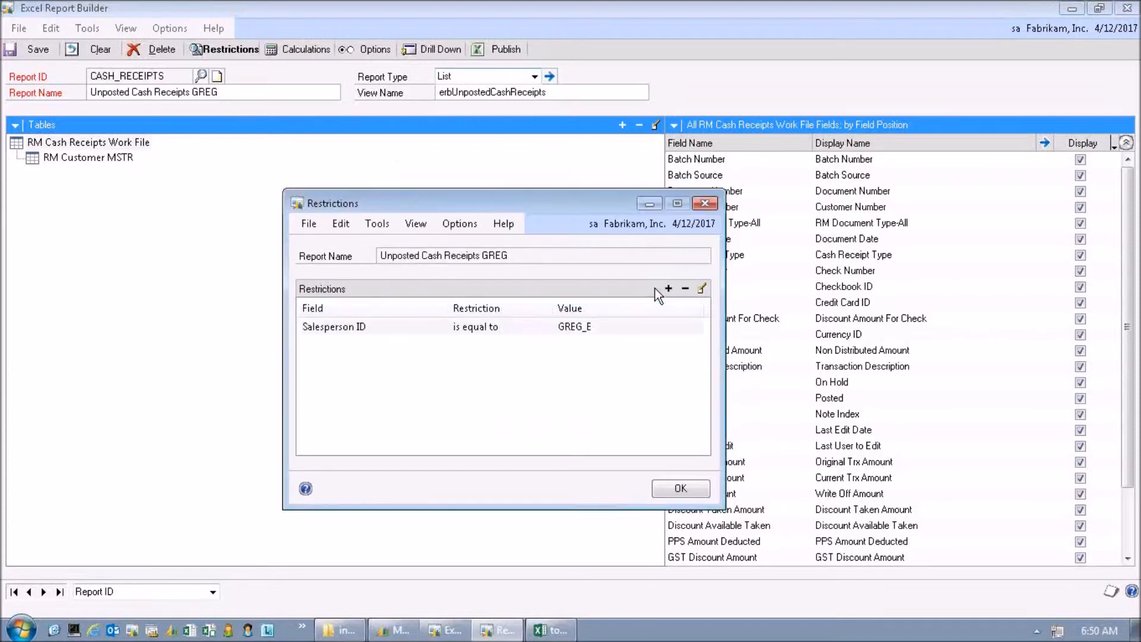
left_click(672, 488)
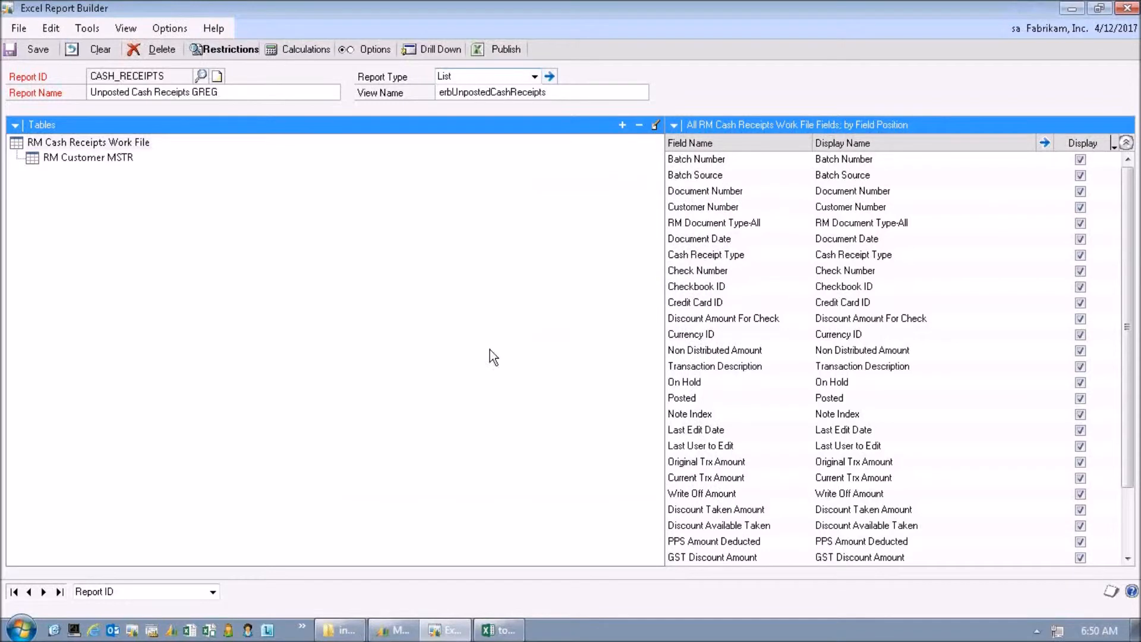
Save the cash receipts report and close the Excel Report Builder.
left_click(36, 51)
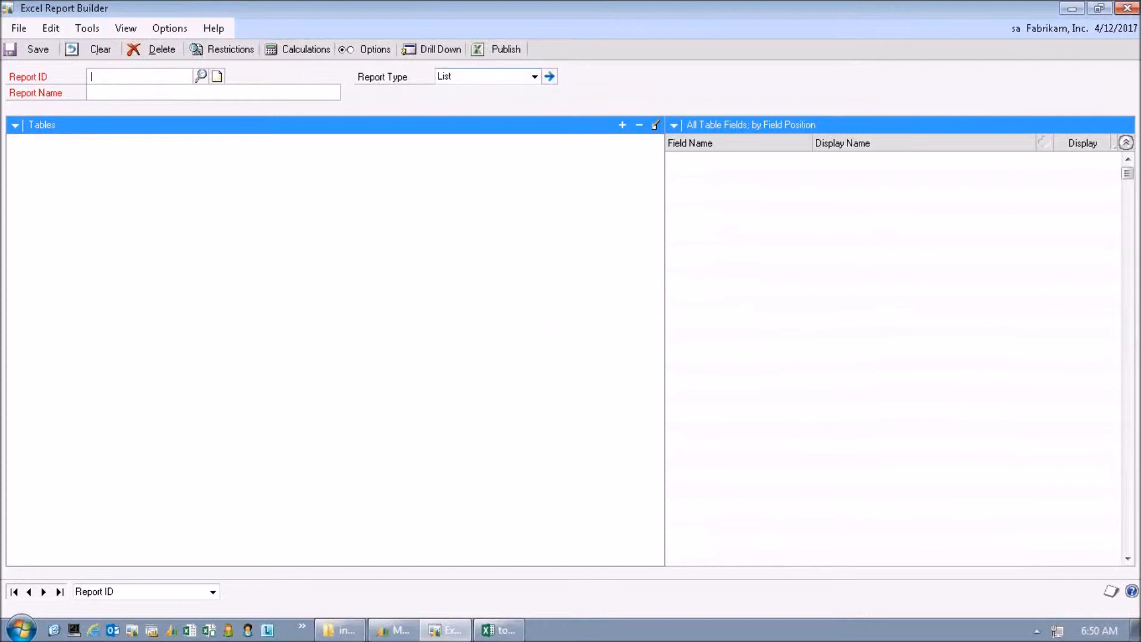
left_click(1127, 8)
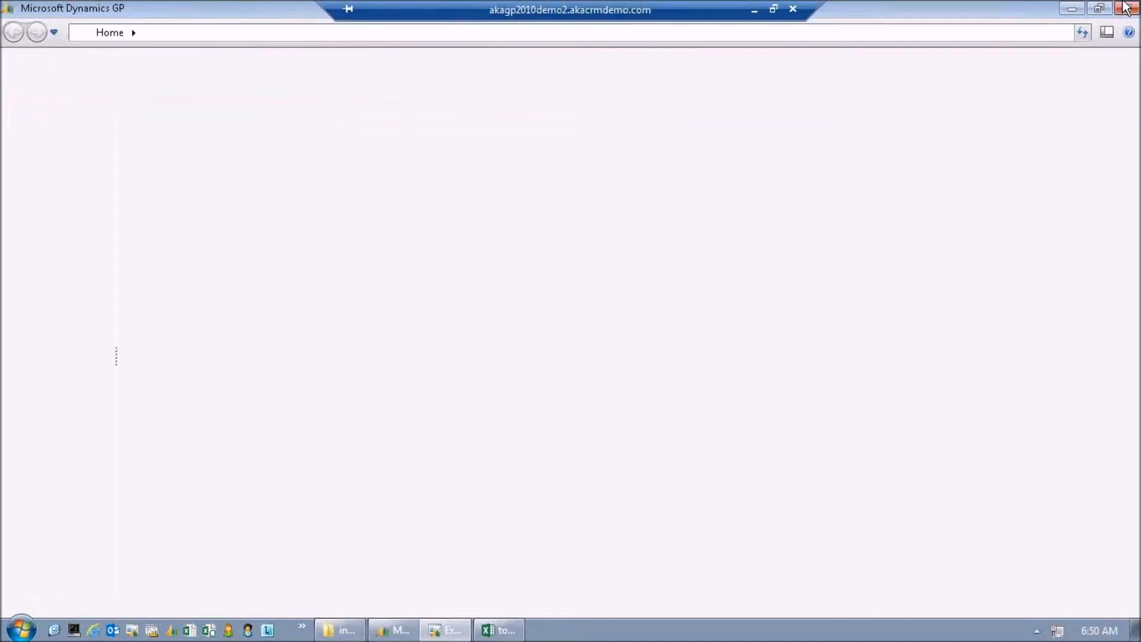
left_click(87, 52)
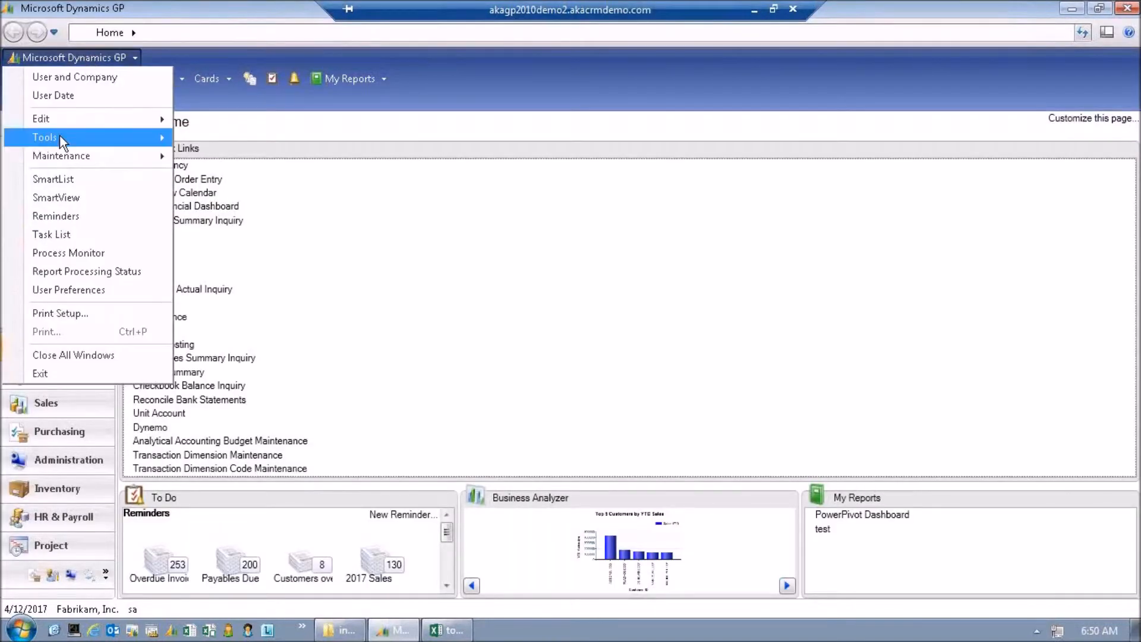
mouse_move(59, 134)
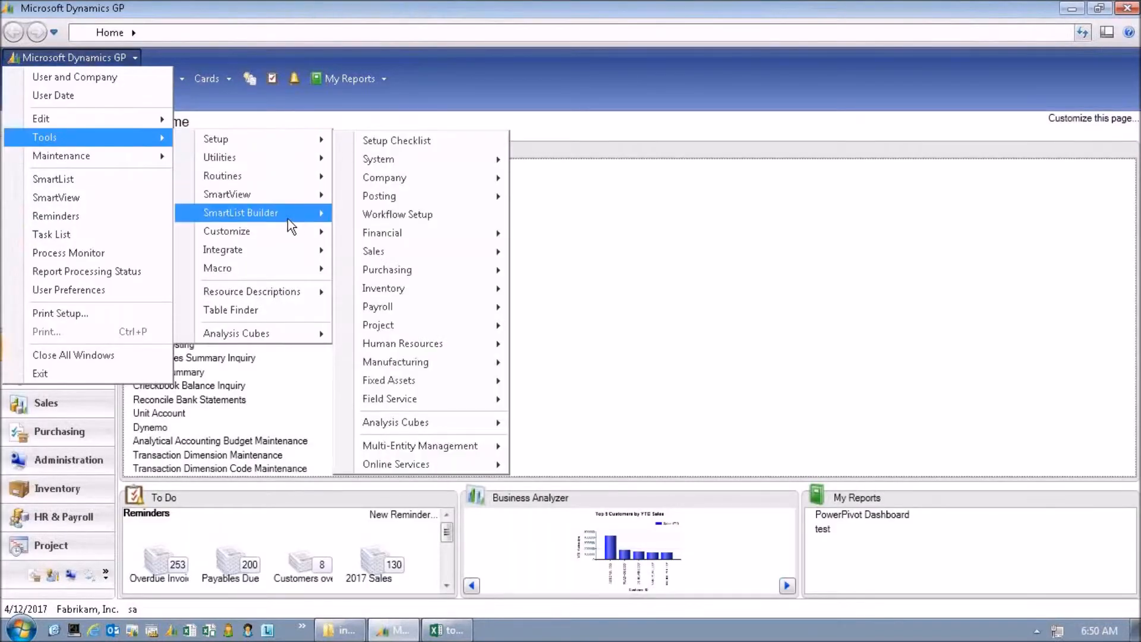
mouse_move(287, 218)
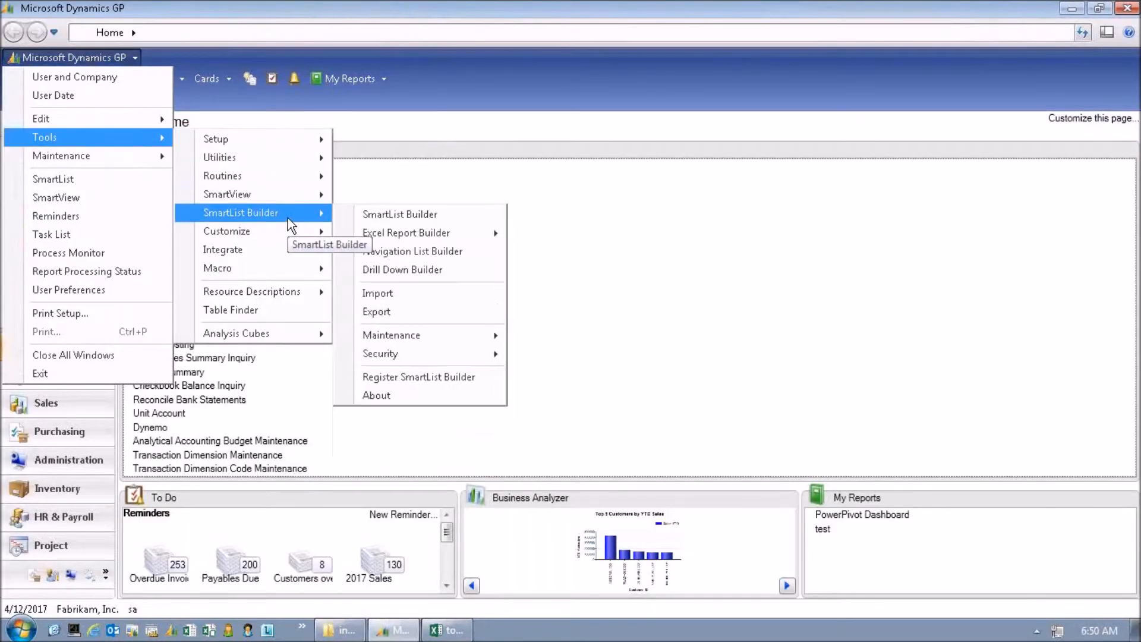
left_click(452, 222)
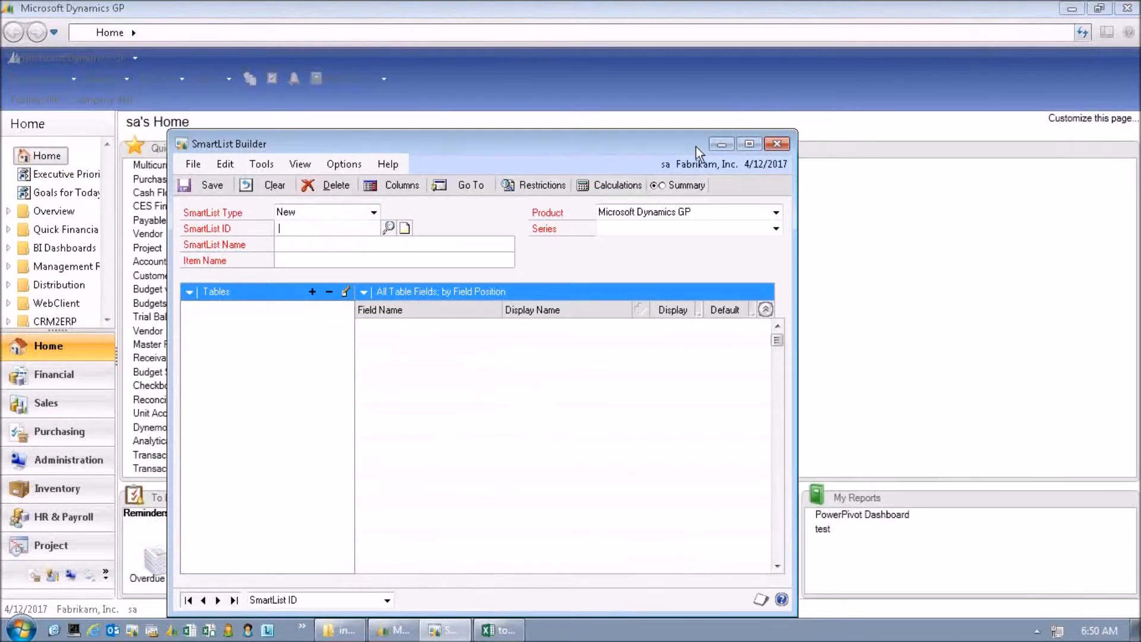
left_click(776, 149)
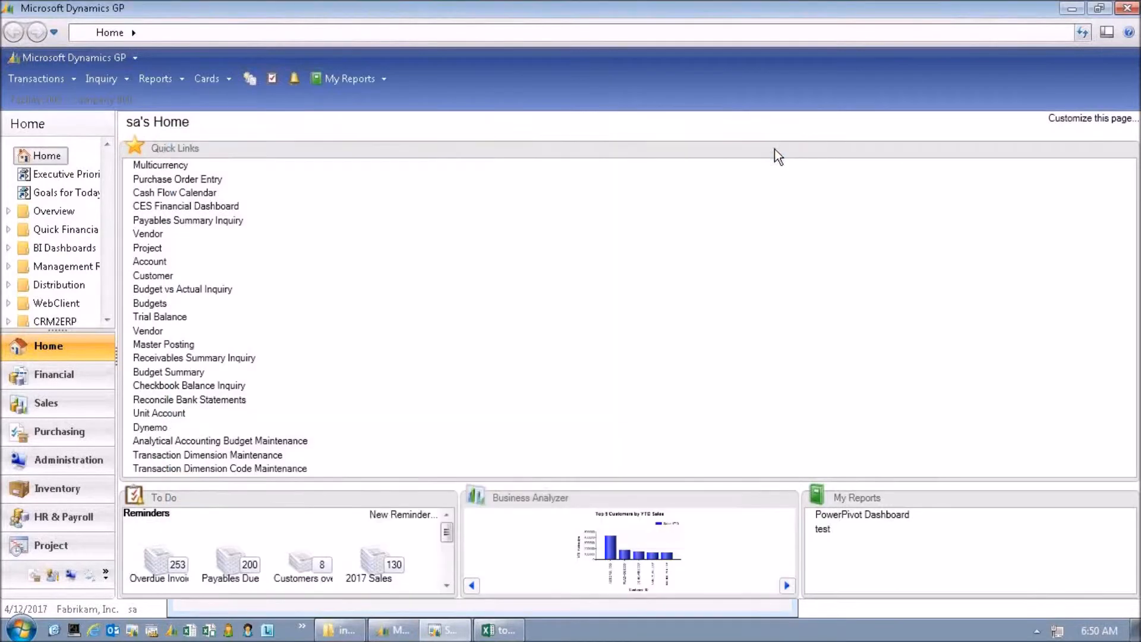
Reopen the Excel Report Builder and start a new list report with DEMO as both its ID and name.
left_click(80, 60)
mouse_move(66, 138)
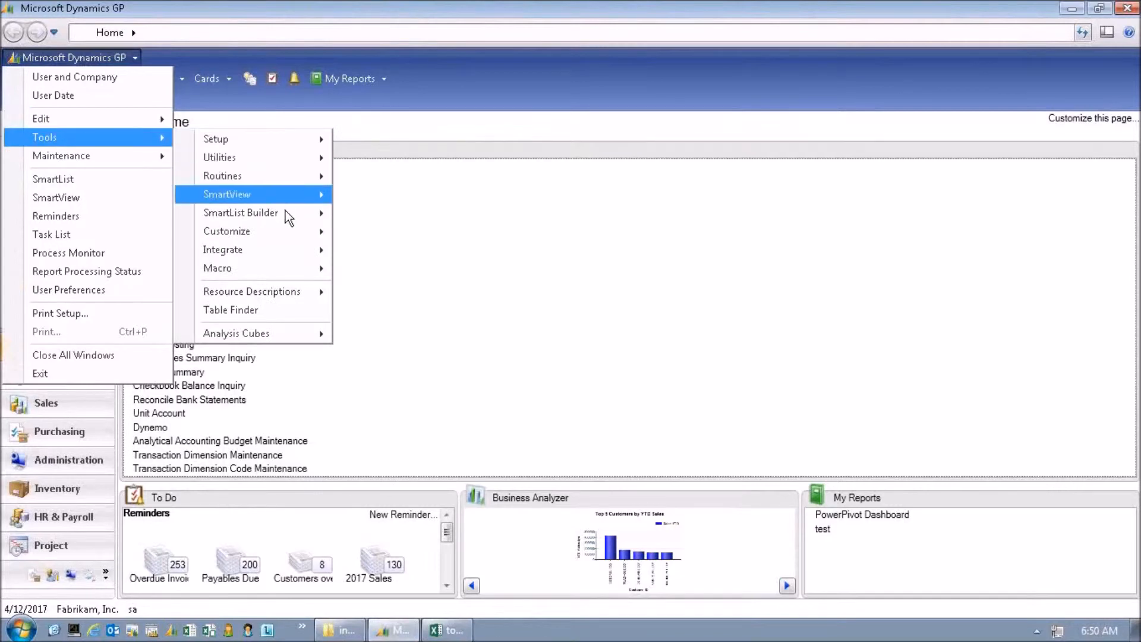
mouse_move(284, 216)
mouse_move(398, 237)
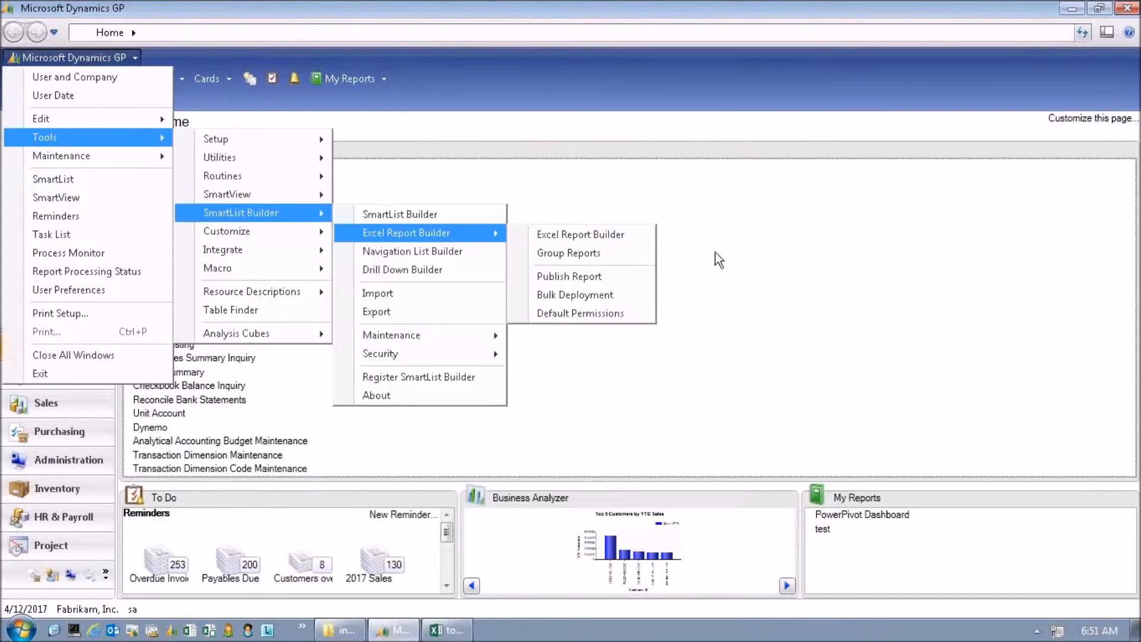
left_click(614, 234)
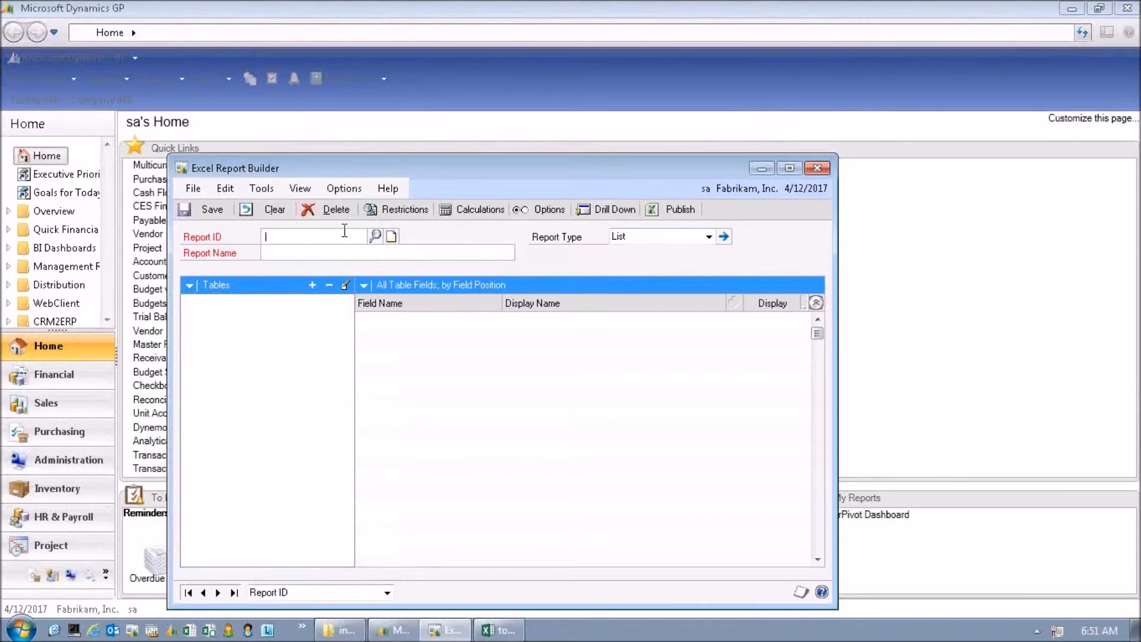
left_click(374, 239)
left_click(713, 479)
type("DEMO")
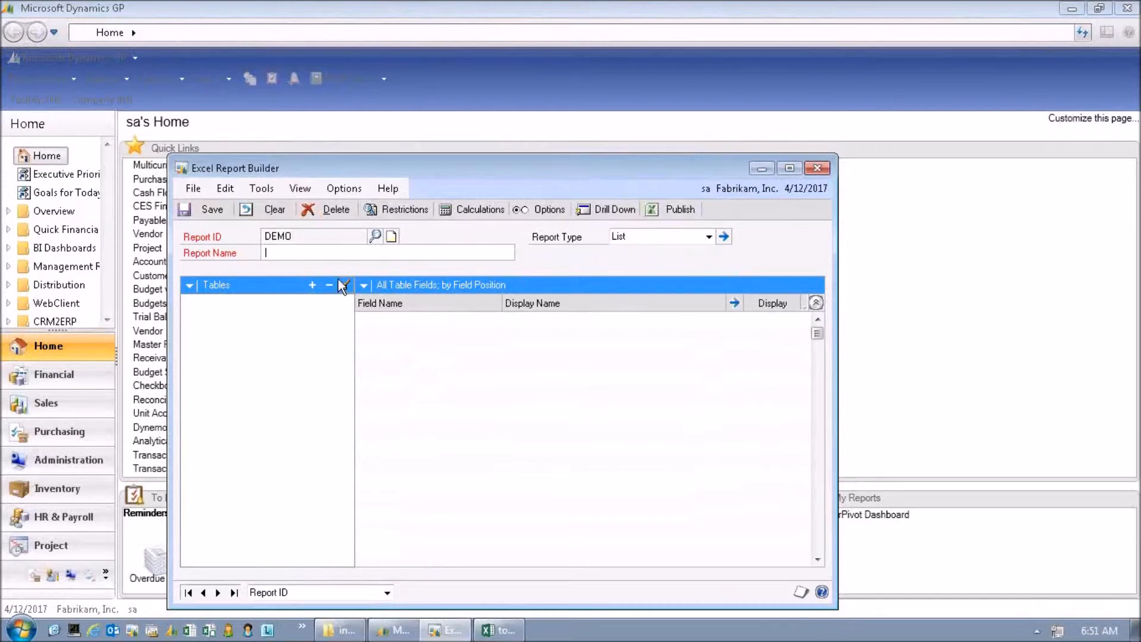
type("DEMo")
key("BackSpace")
type("O")
Examine the products offered for adding a Microsoft Dynamics GP table, cancel the addition, and close the report builder without keeping the DEMO report.
left_click(312, 286)
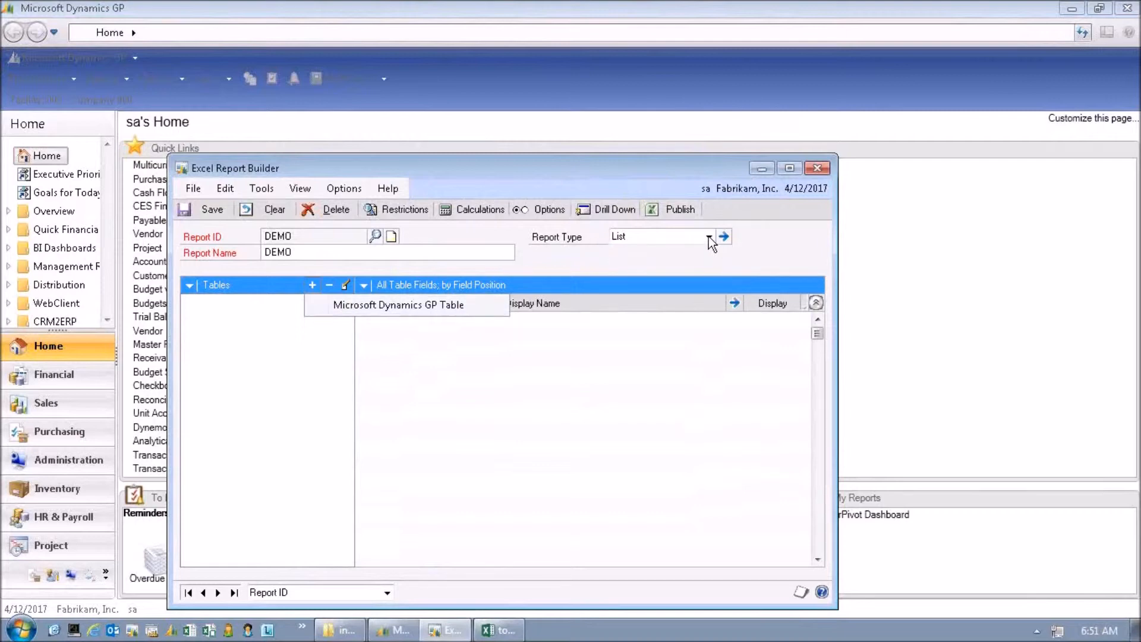
left_click(441, 303)
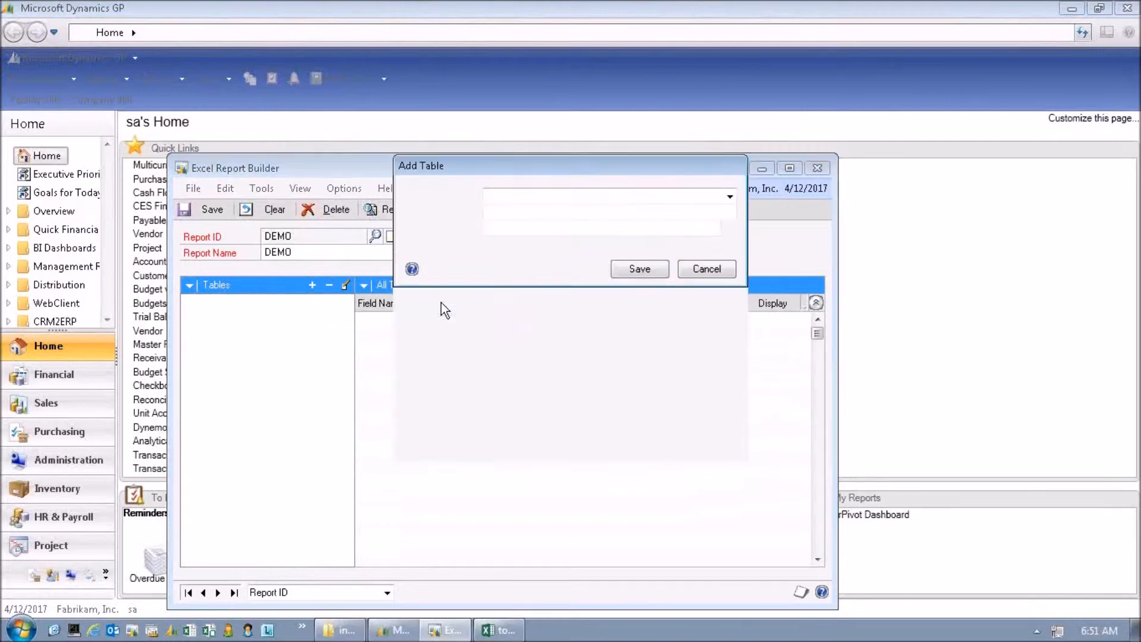
left_click(731, 196)
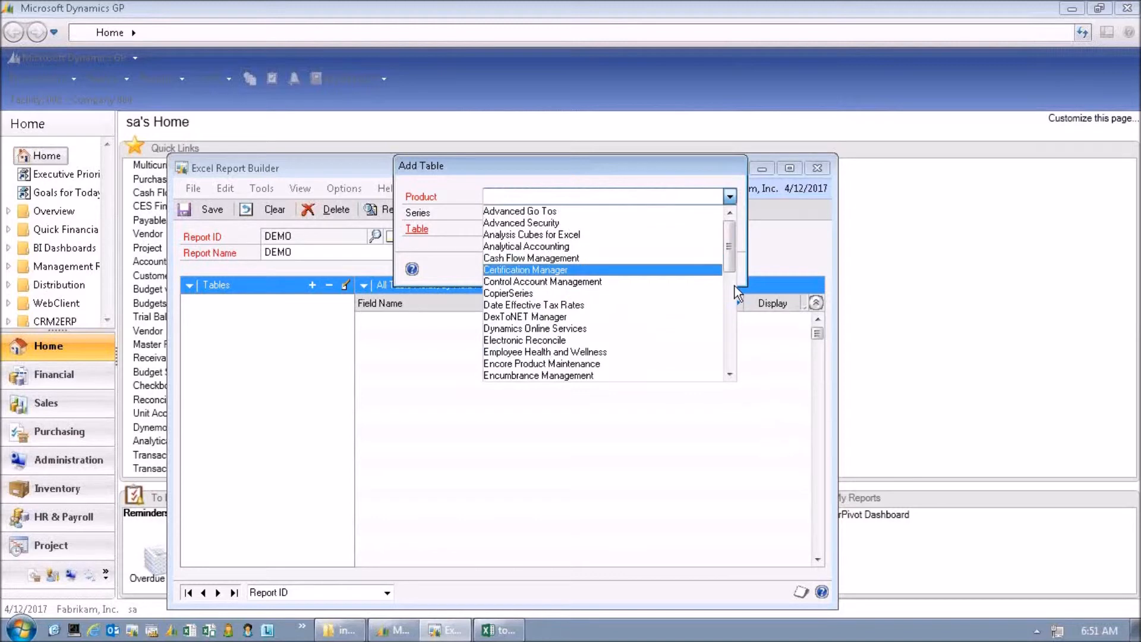
left_click(774, 226)
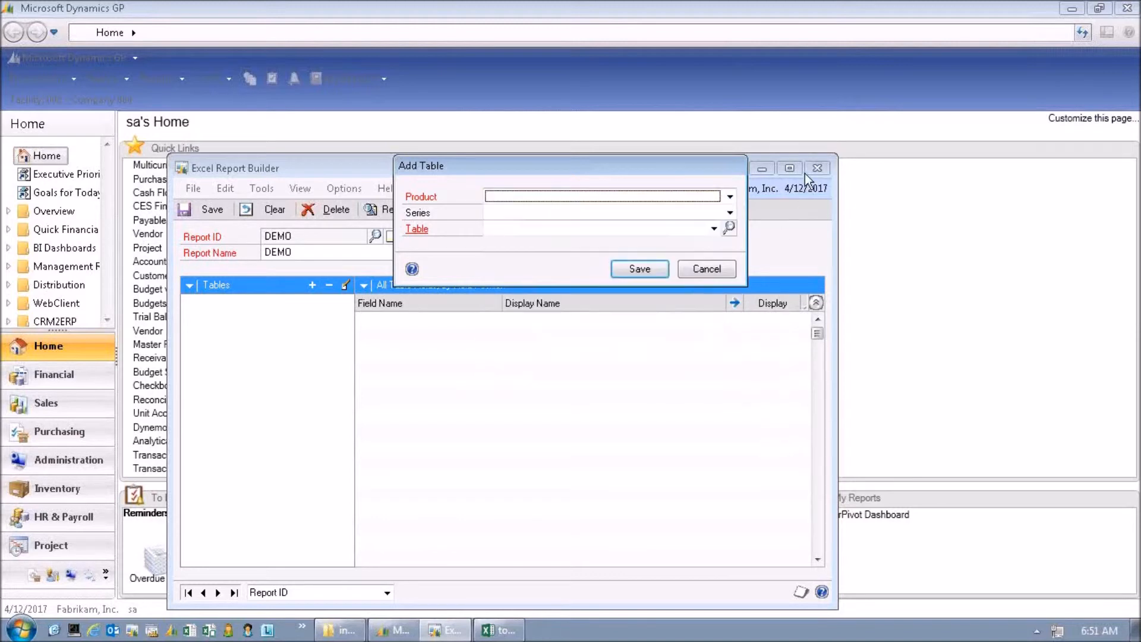
left_click(703, 271)
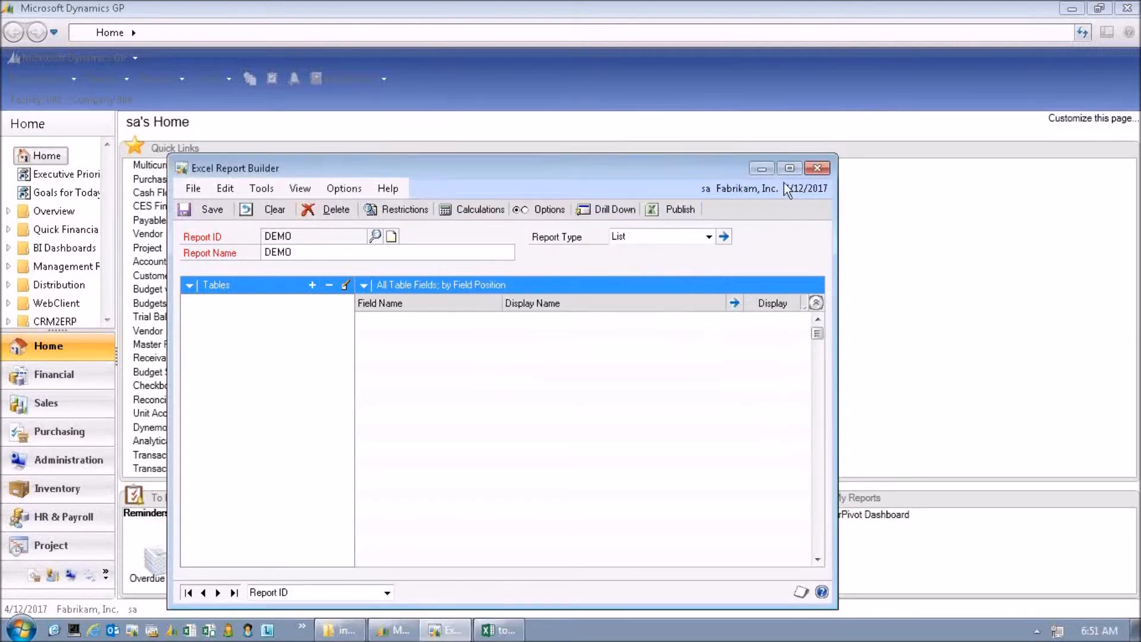
left_click(820, 169)
left_click(580, 369)
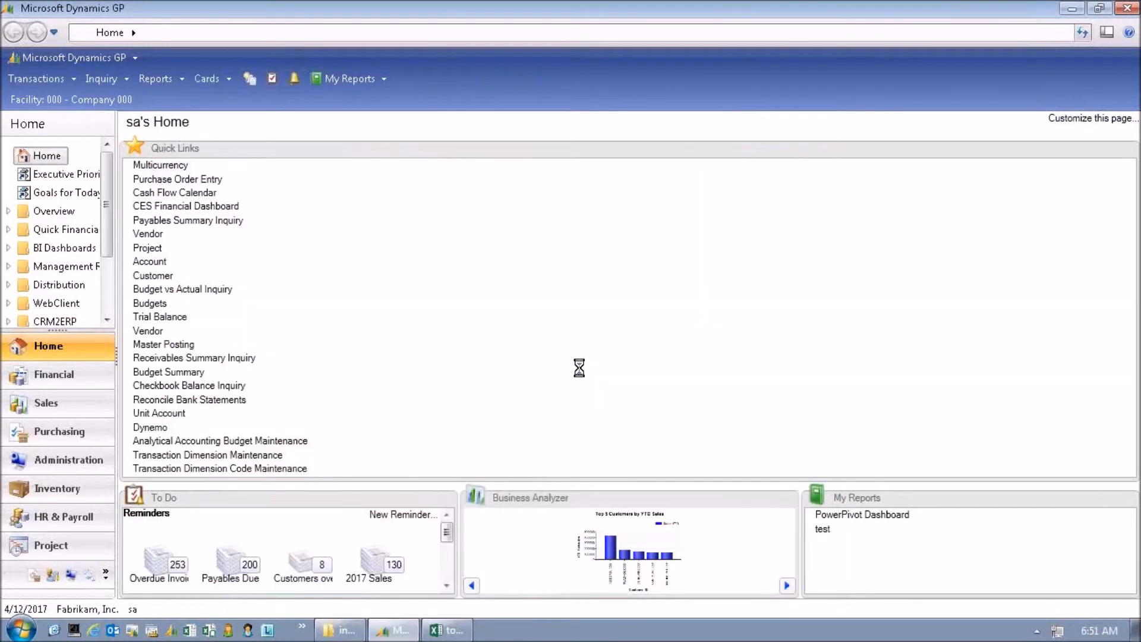
Open the Receivables Summary inquiry and limit it to a single customer chosen from the customer lookup.
left_click(101, 79)
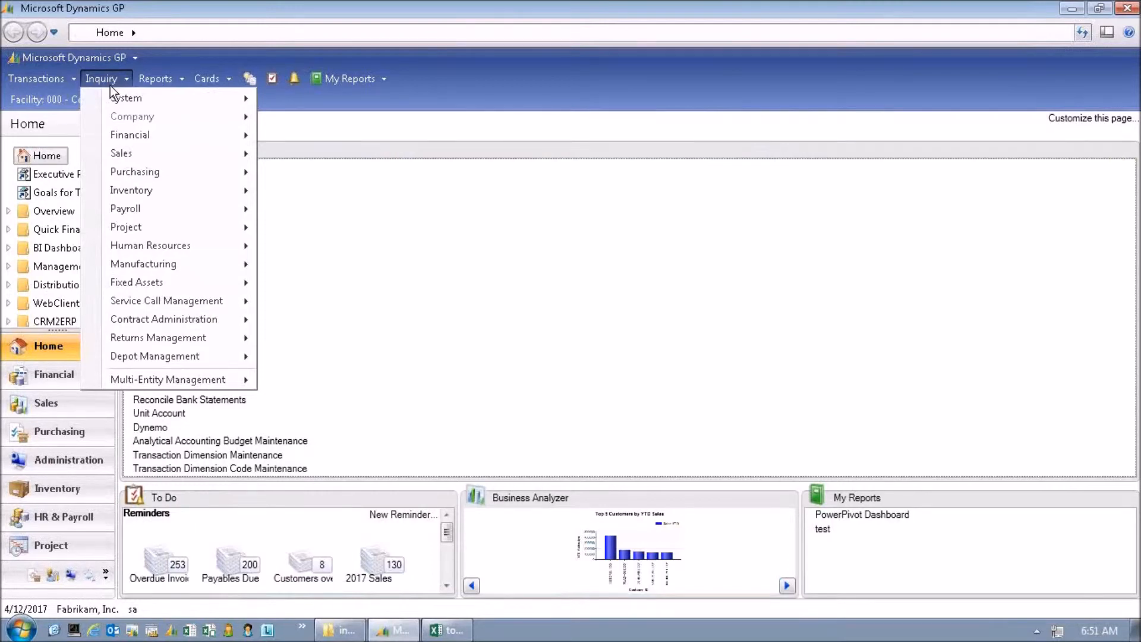
mouse_move(139, 153)
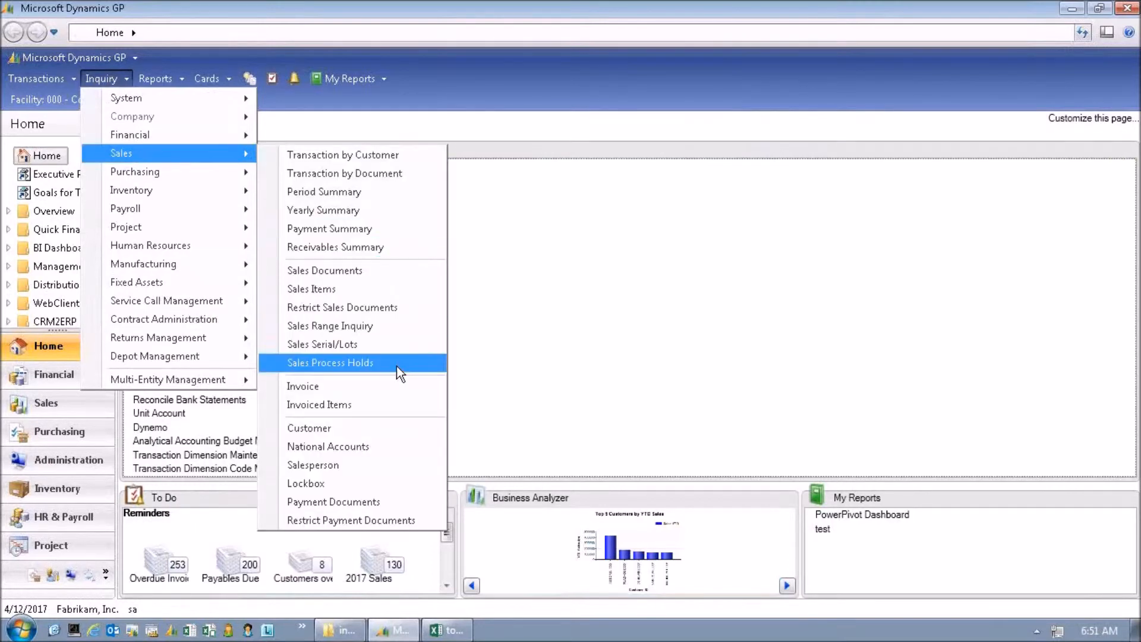
left_click(345, 241)
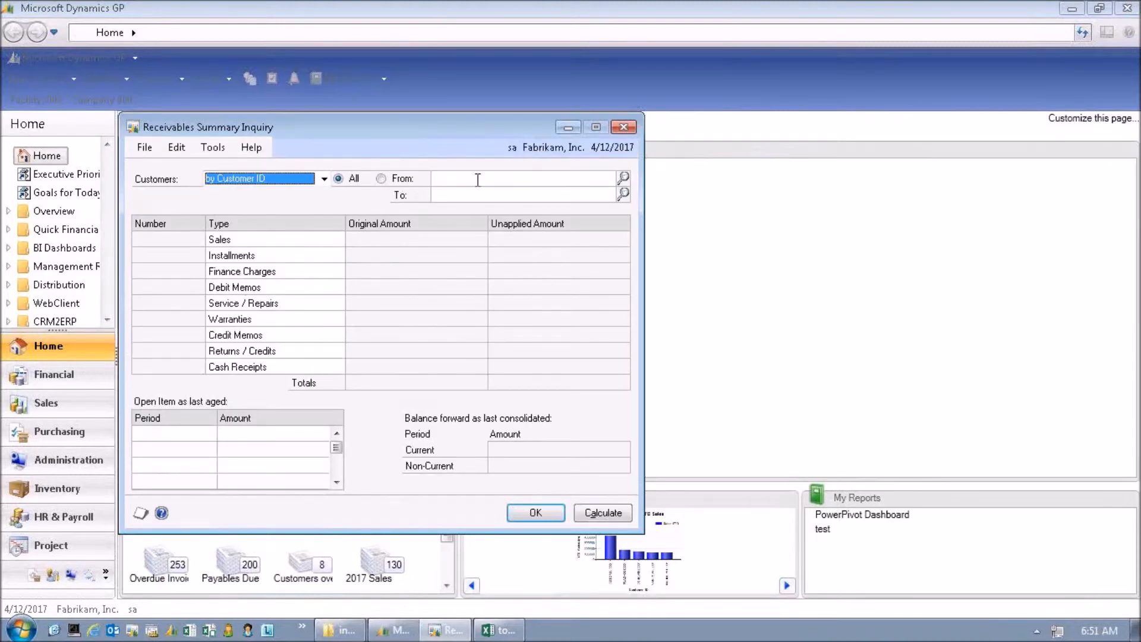
left_click(624, 177)
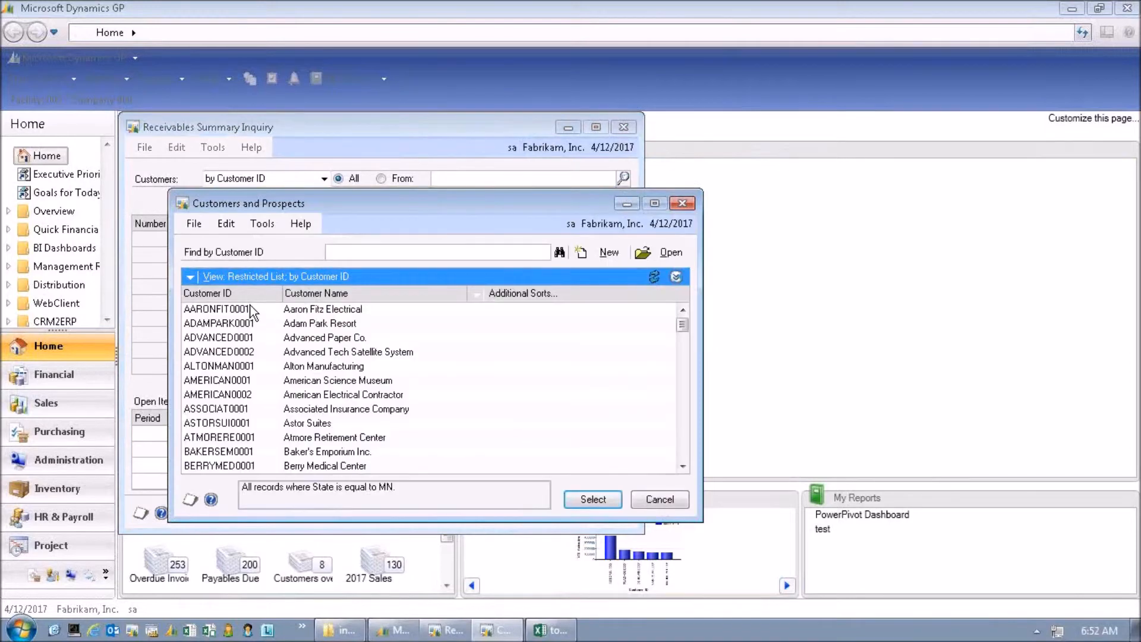
left_click(584, 505)
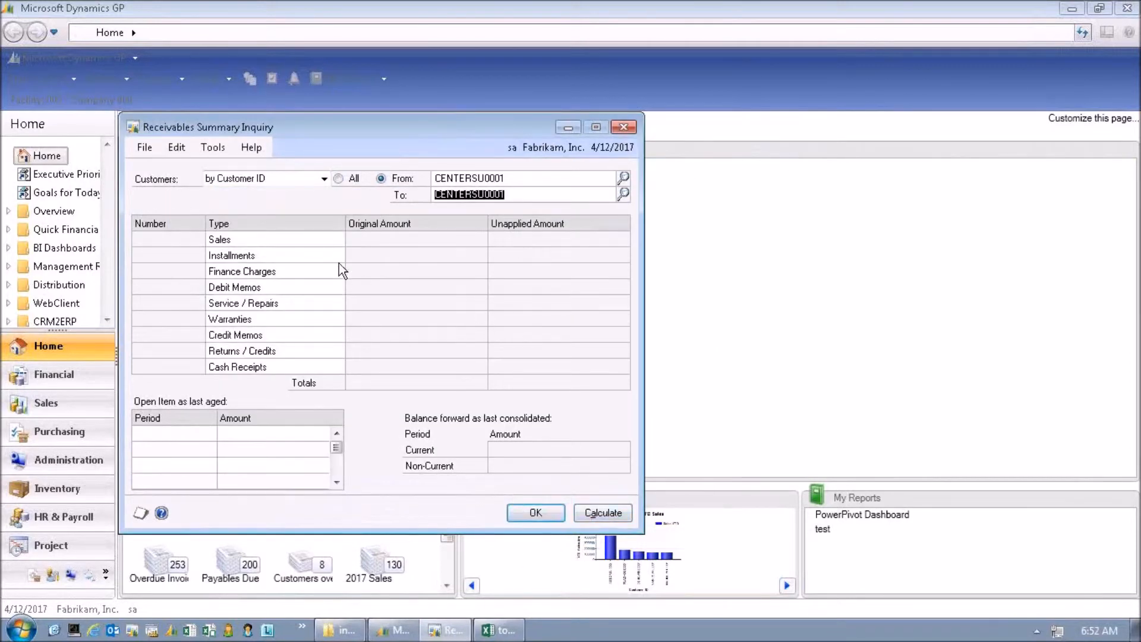
Examine the tables, fields and SQL script behind the Receivables Summary Inquiry window in the Table Finder, and close it.
left_click(225, 150)
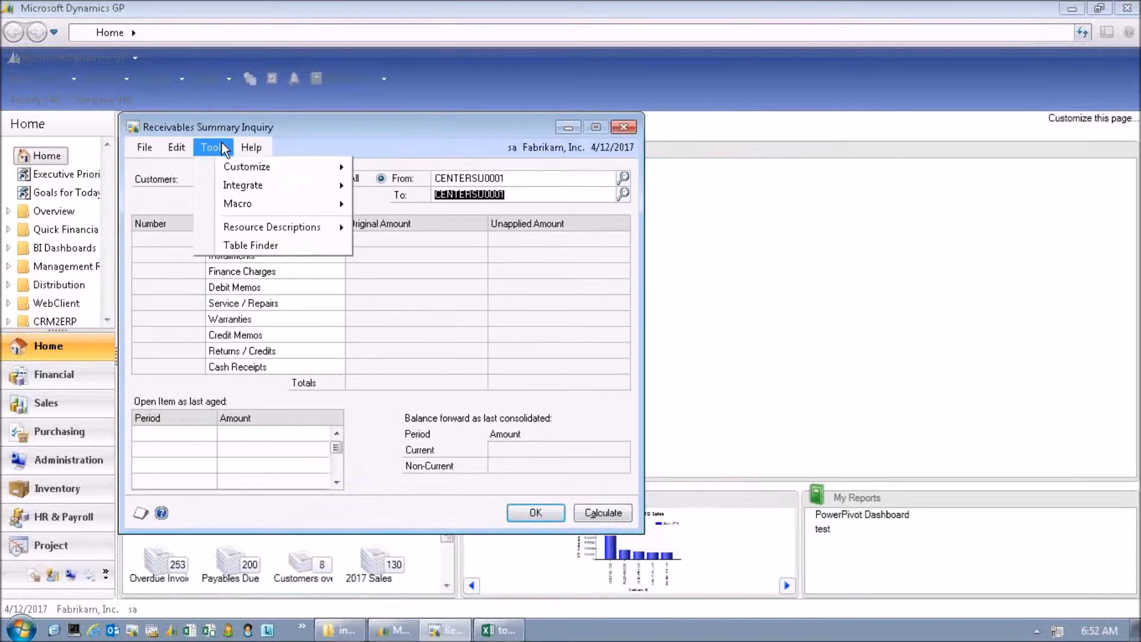
left_click(265, 247)
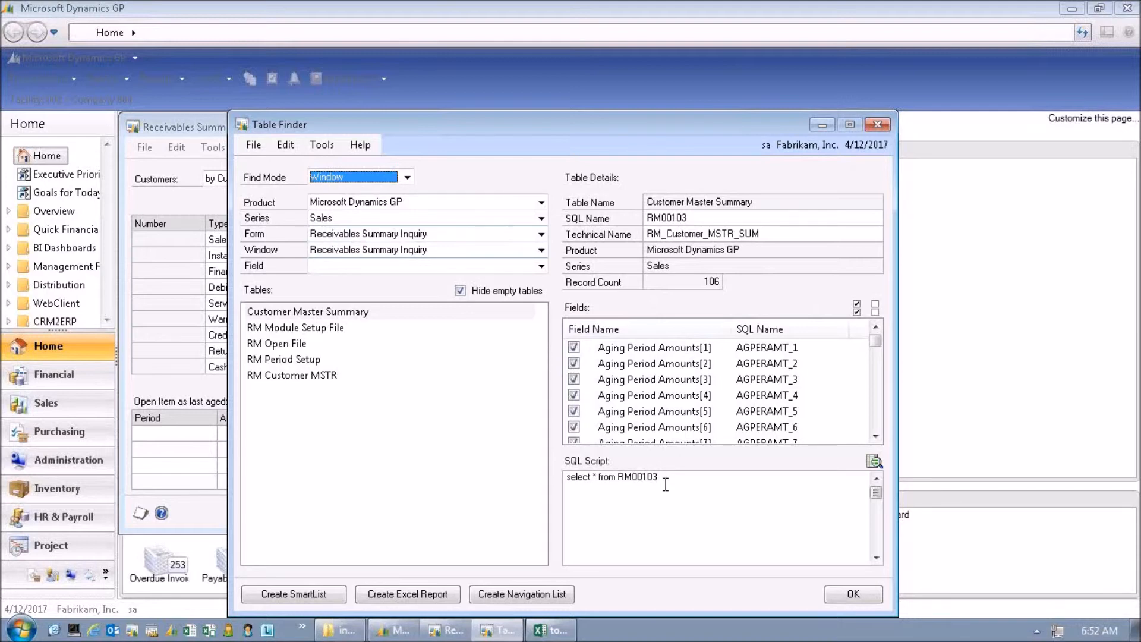
left_click(865, 597)
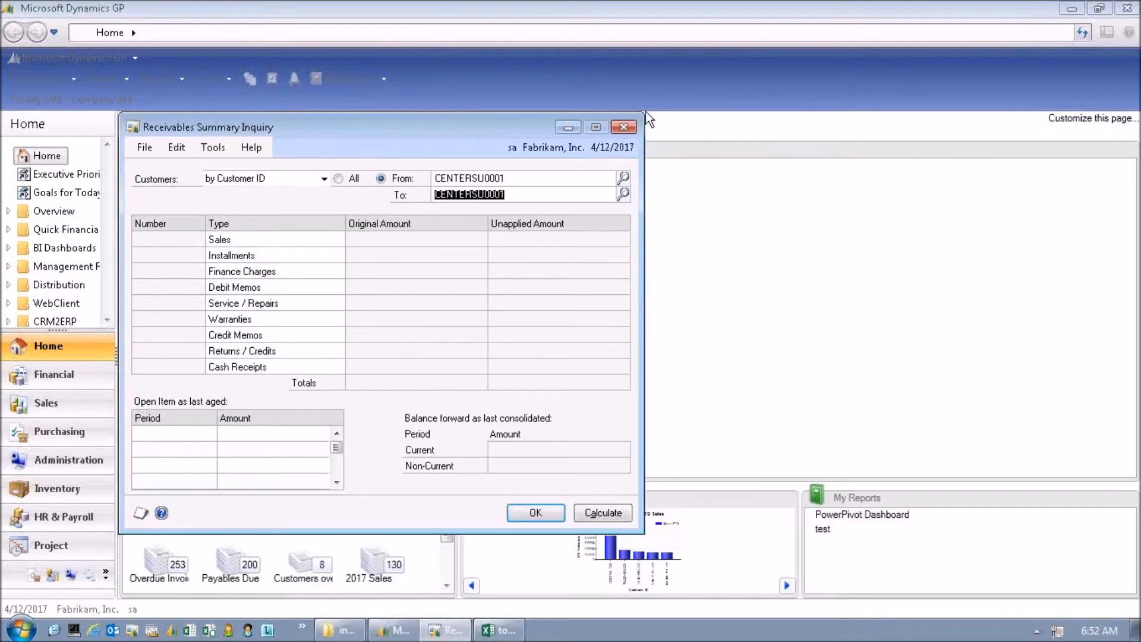
Close the Receivables Summary Inquiry and reopen the Excel Report Builder from the SmartList Builder tools.
left_click(624, 127)
left_click(51, 57)
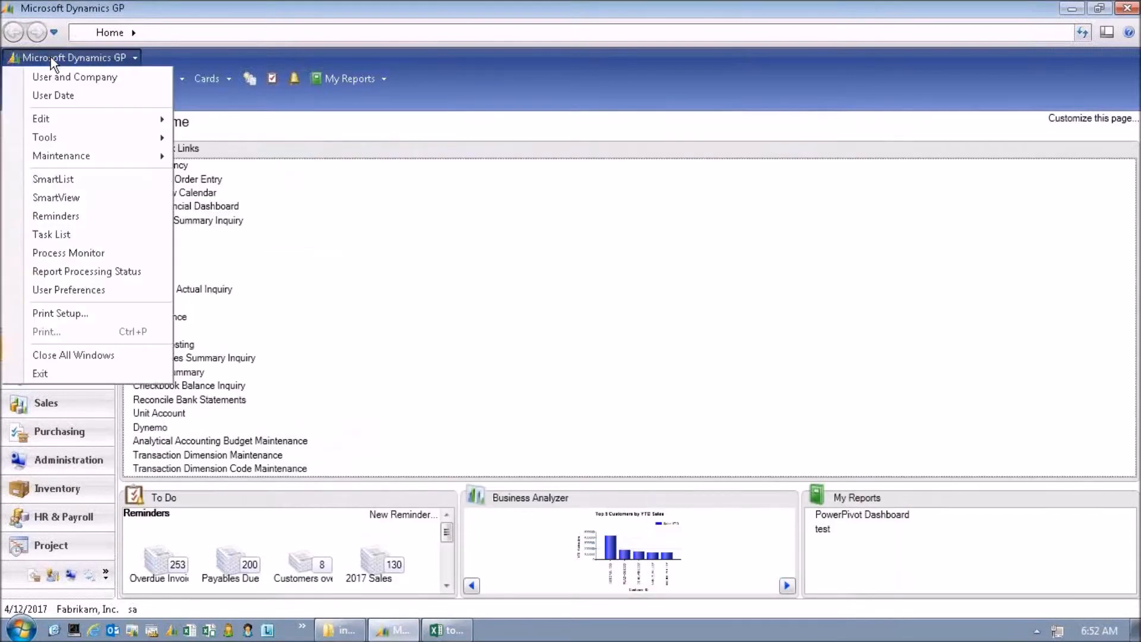
mouse_move(59, 136)
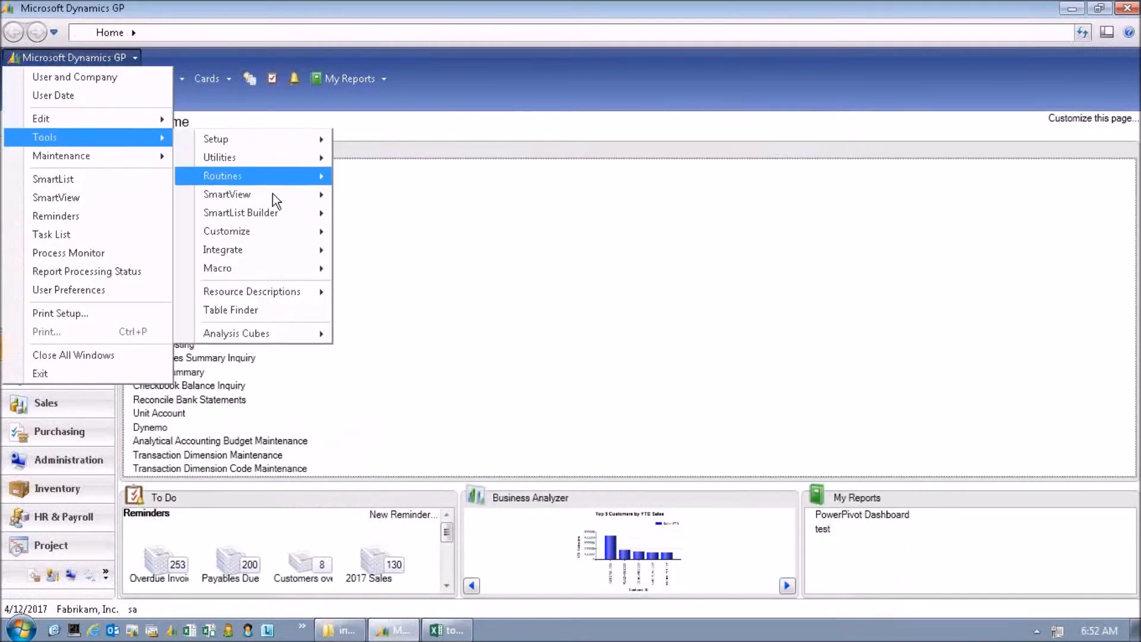
mouse_move(271, 208)
mouse_move(418, 231)
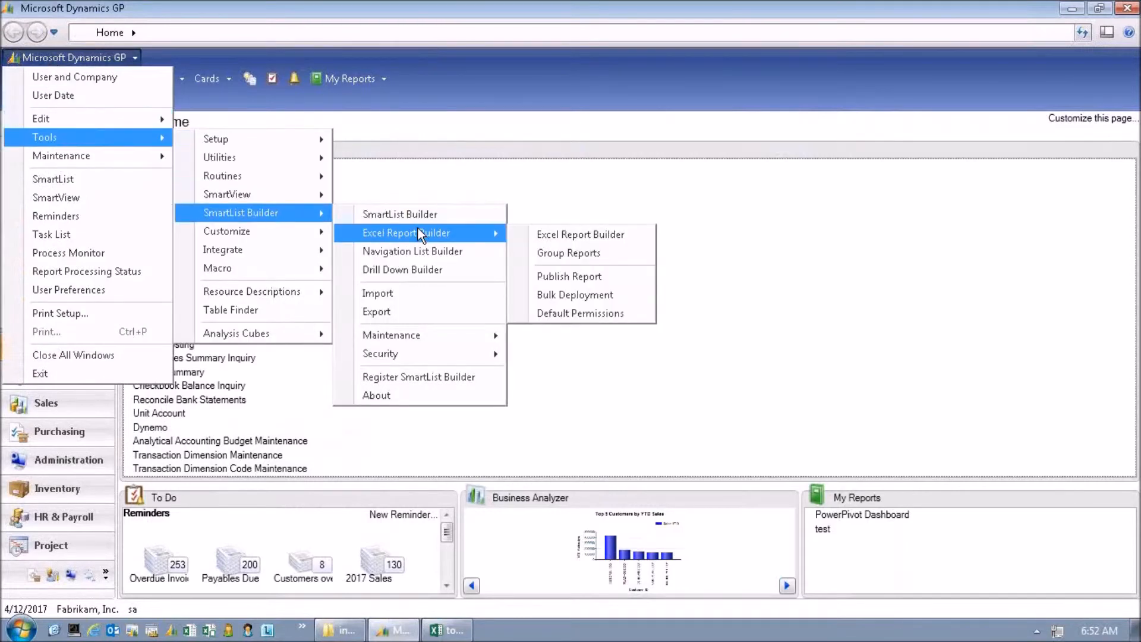
left_click(604, 234)
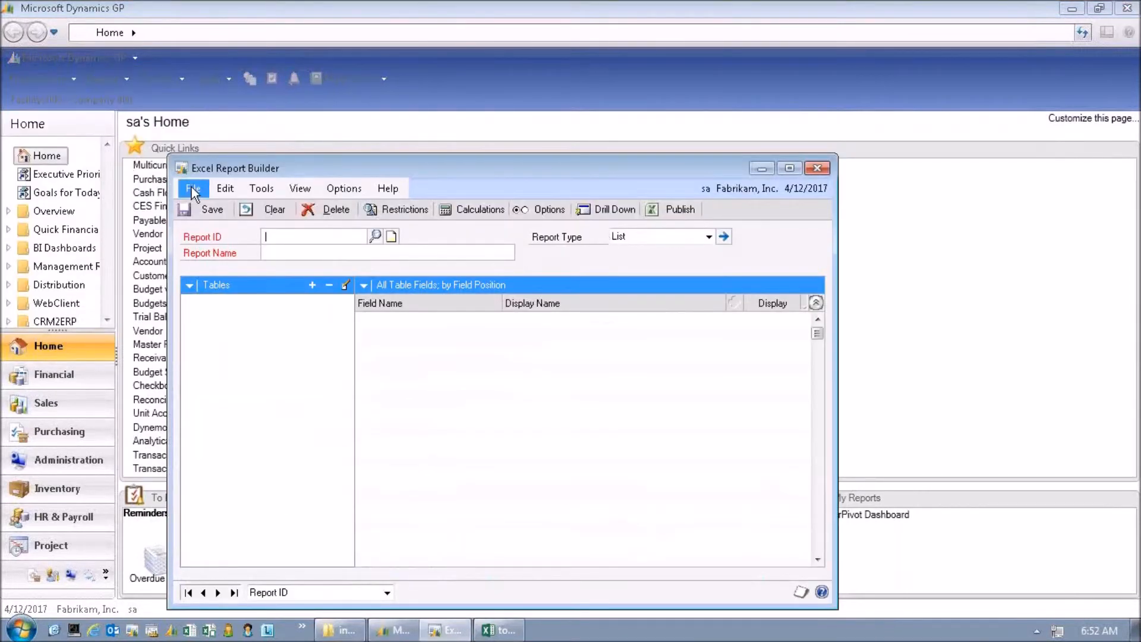
Look through the existing reports in the Excel Report Lookup, and close both the lookup and the Excel Report Builder.
left_click(192, 189)
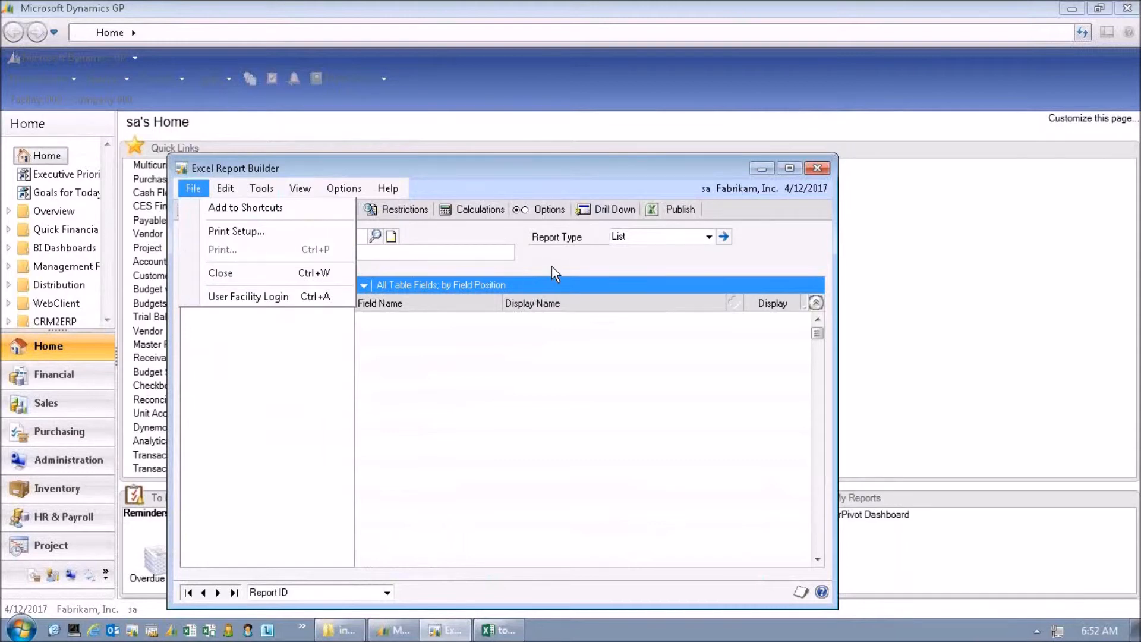
key("Escape")
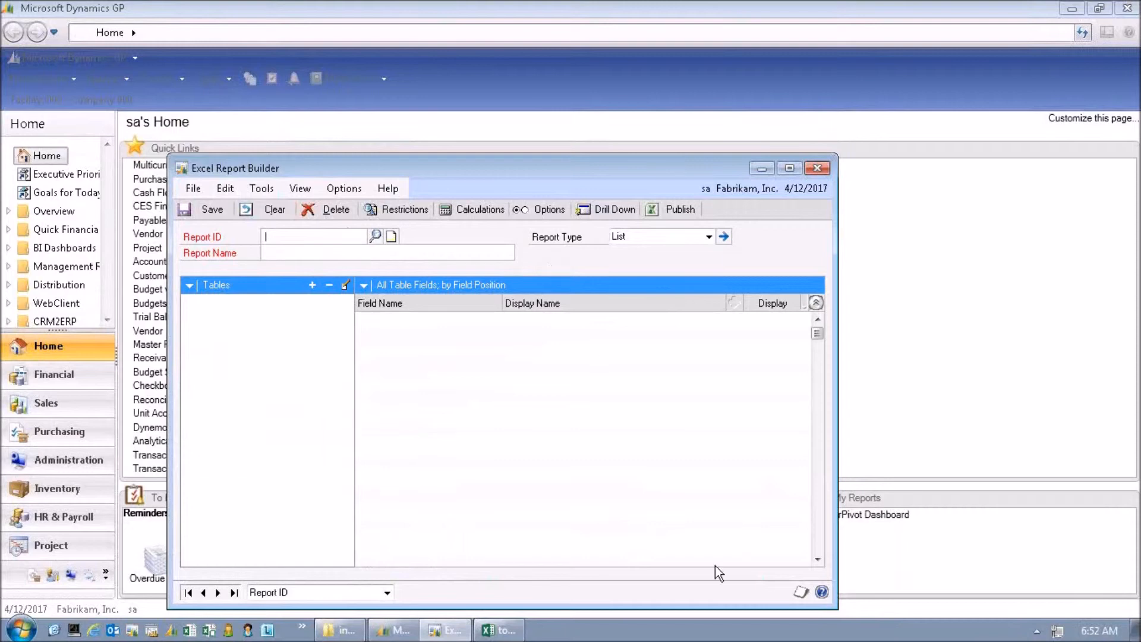
left_click(375, 236)
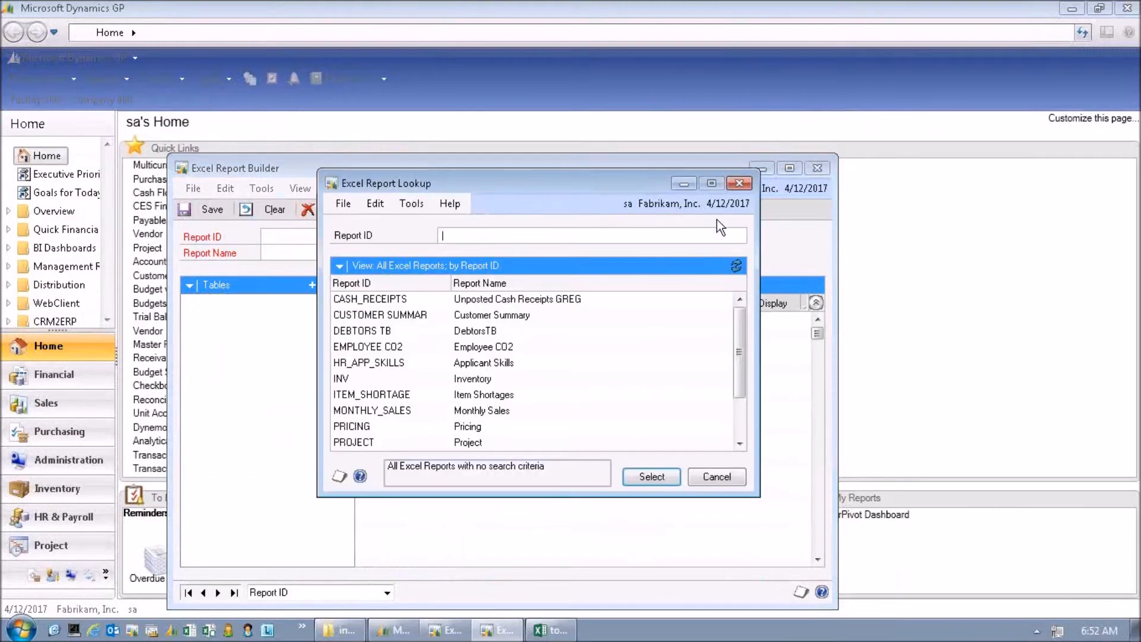
left_click(737, 185)
left_click(818, 169)
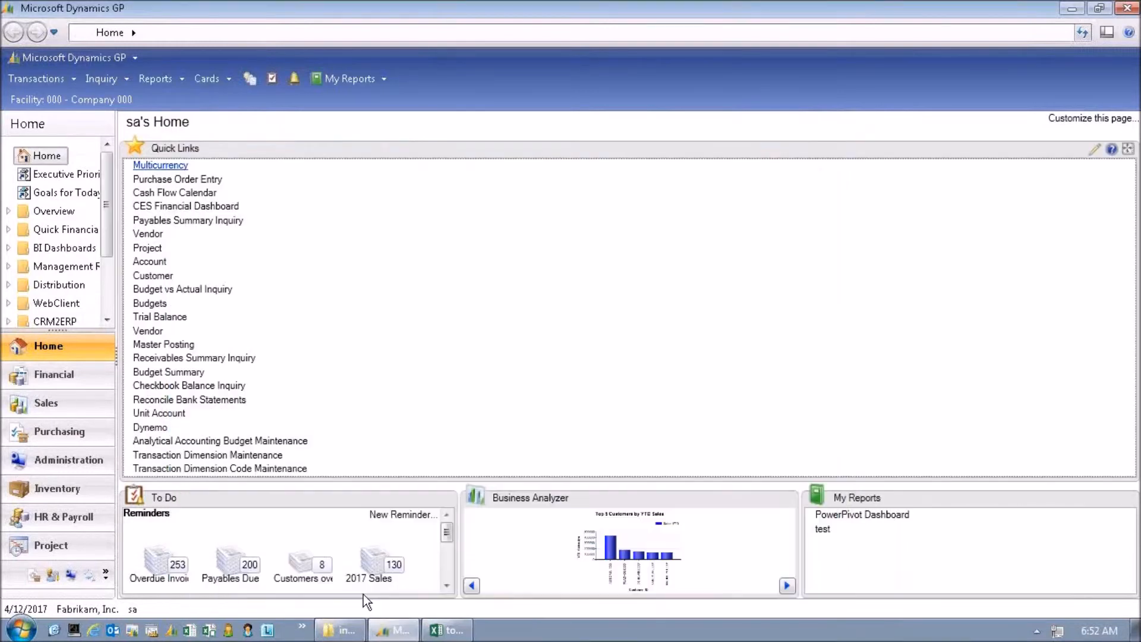
Switch to Excel 2013, open the recent workbook CustomerAddress DefaultTWO.xlsx and refresh all of its data.
left_click(18, 630)
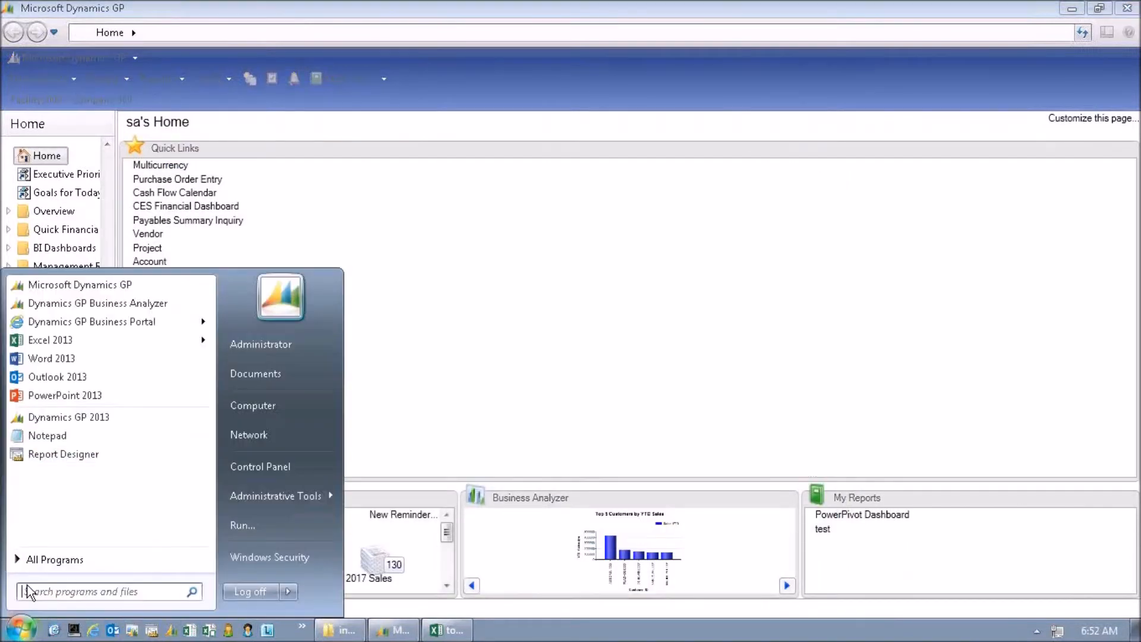
left_click(57, 337)
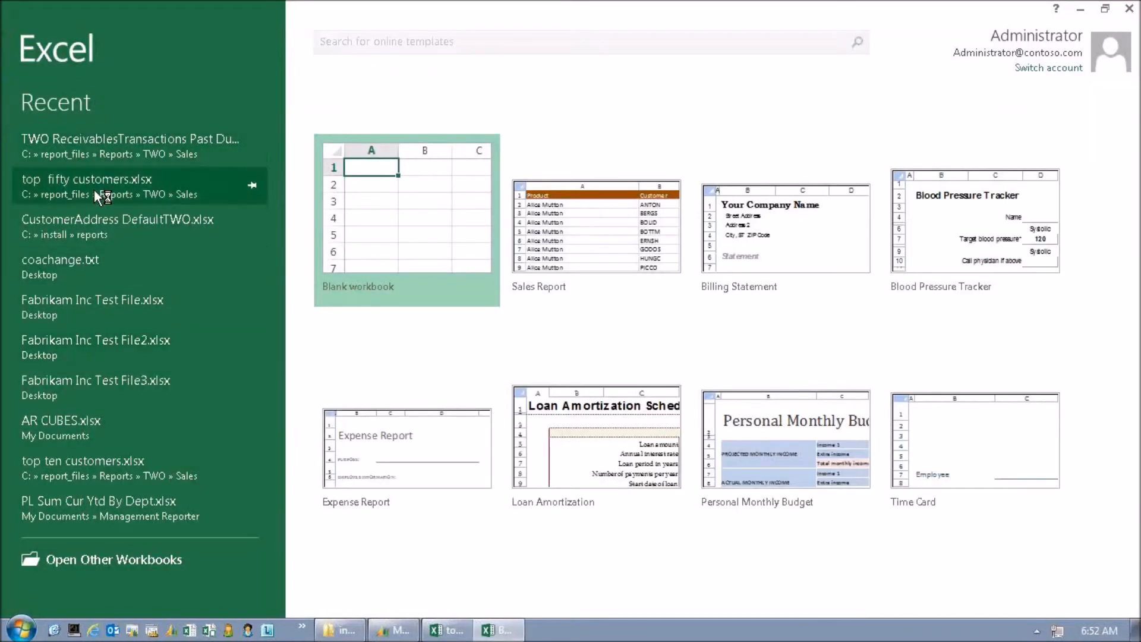
left_click(104, 225)
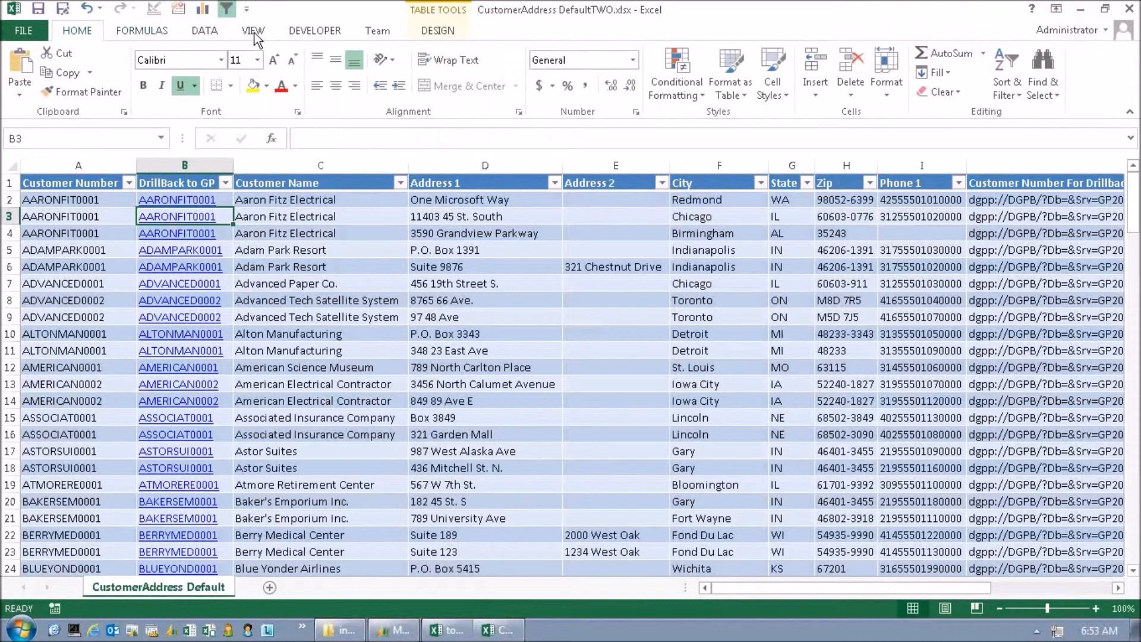
left_click(203, 31)
left_click(255, 89)
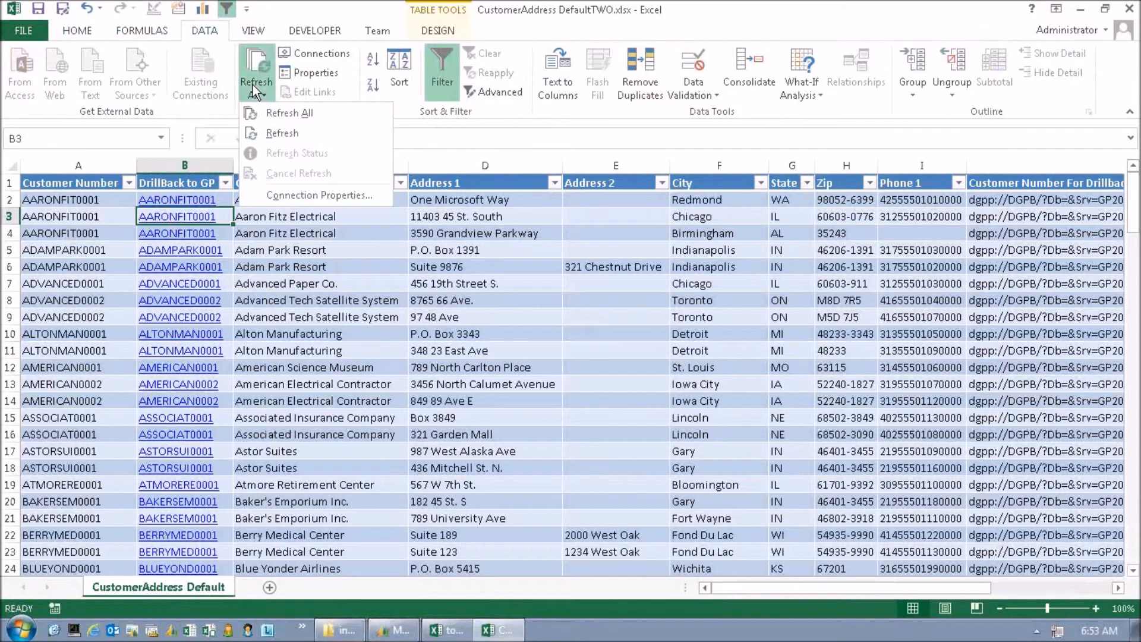
left_click(276, 112)
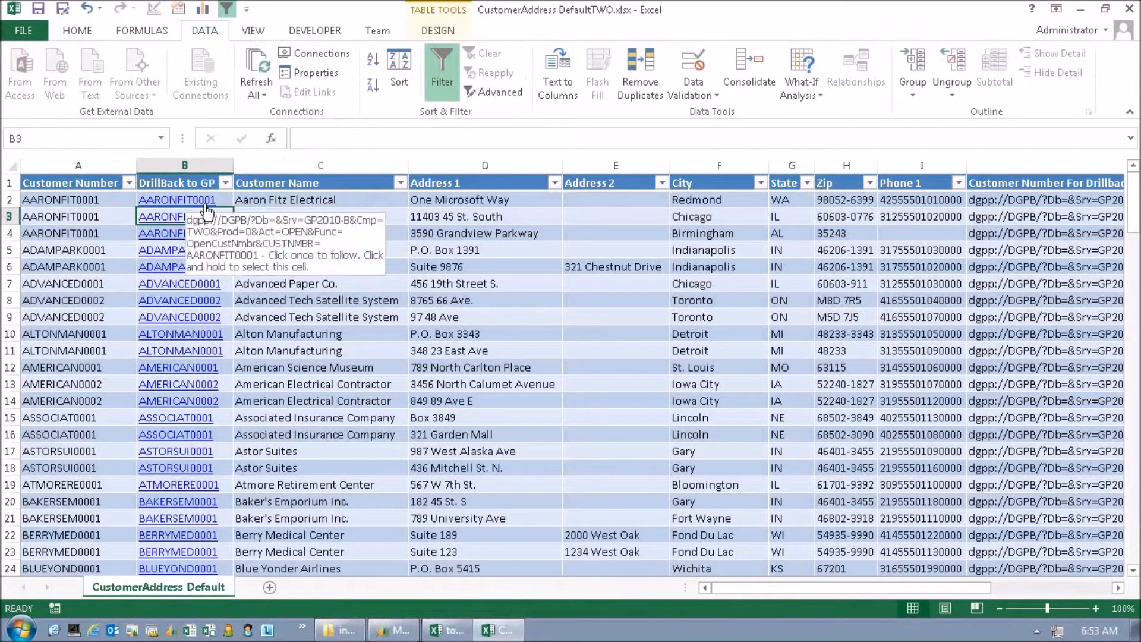
Drill back to GP from the first Adam Park Resort row and open the default Aged Trial Balance report from the customer record.
left_click(189, 256)
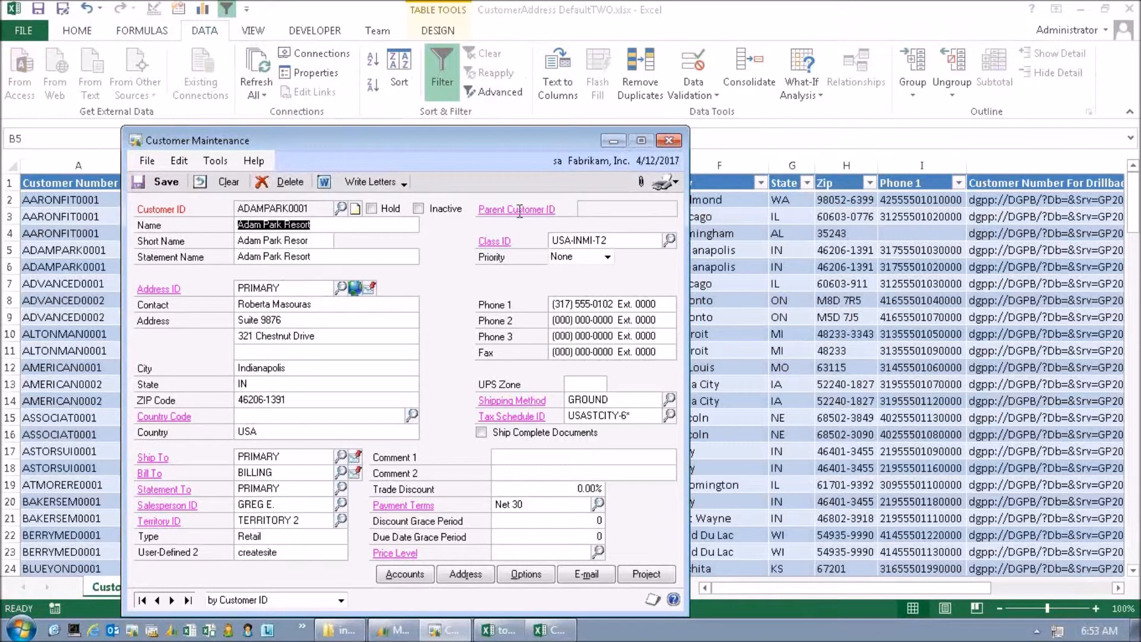
left_click(677, 183)
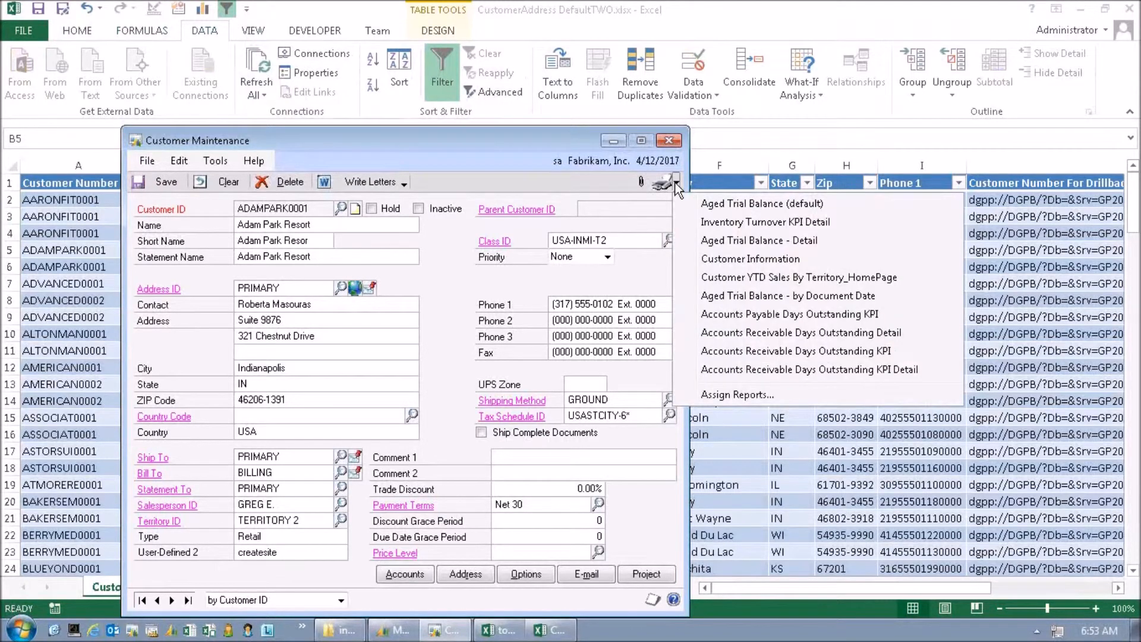
left_click(708, 210)
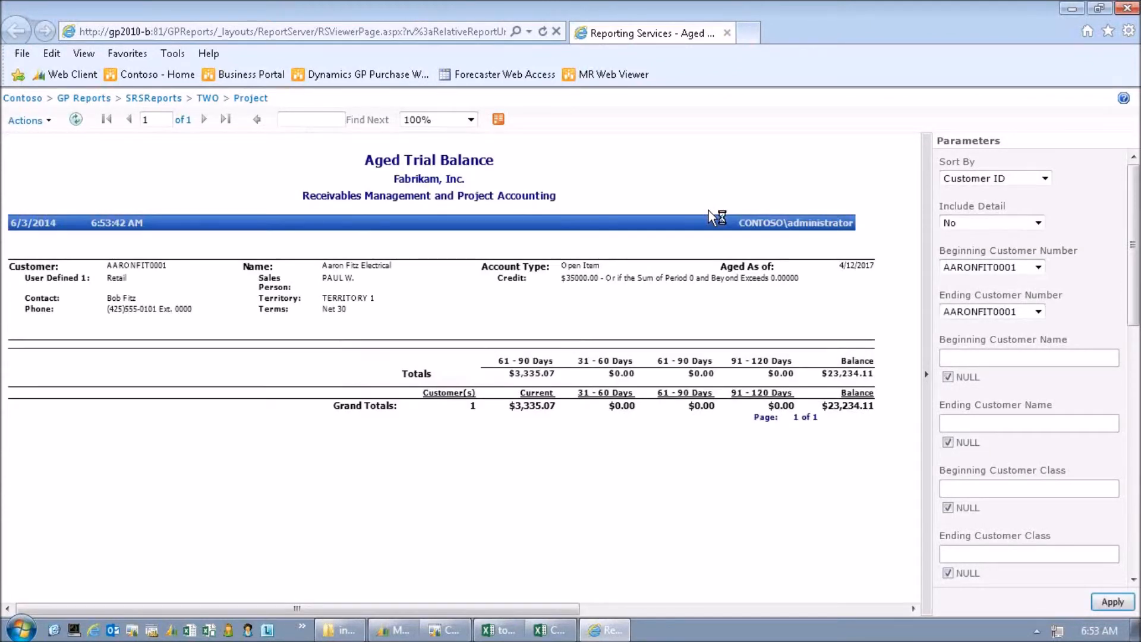
Review the customer address workbook and the Customer Maintenance record again, and return to the Aged Trial Balance report.
left_click(543, 631)
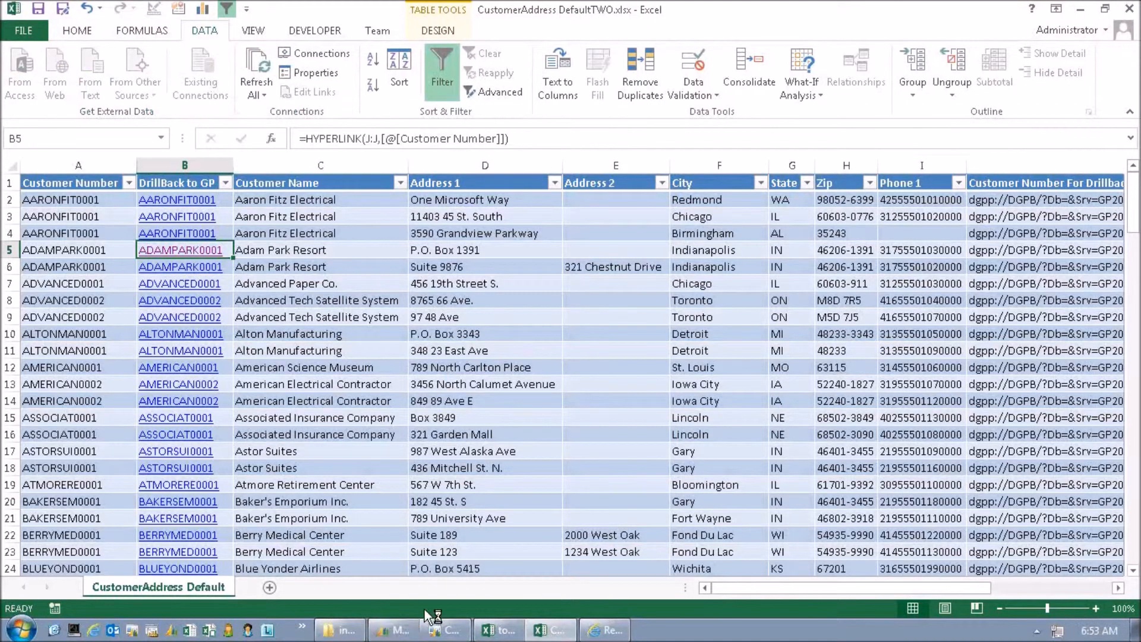
left_click(444, 627)
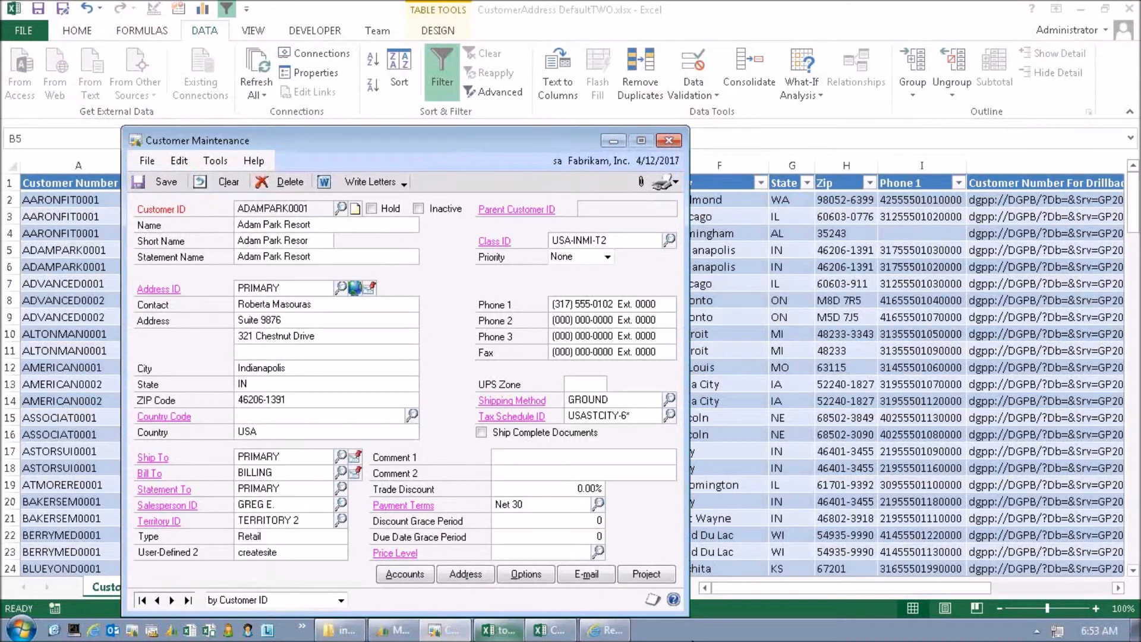
left_click(606, 630)
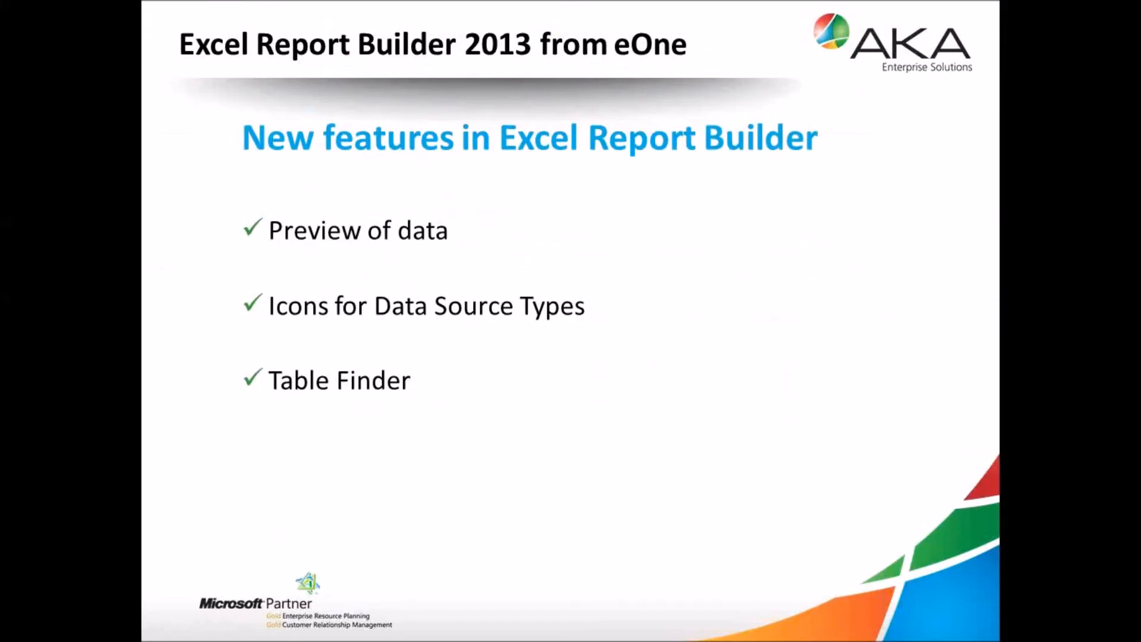
key("Right")
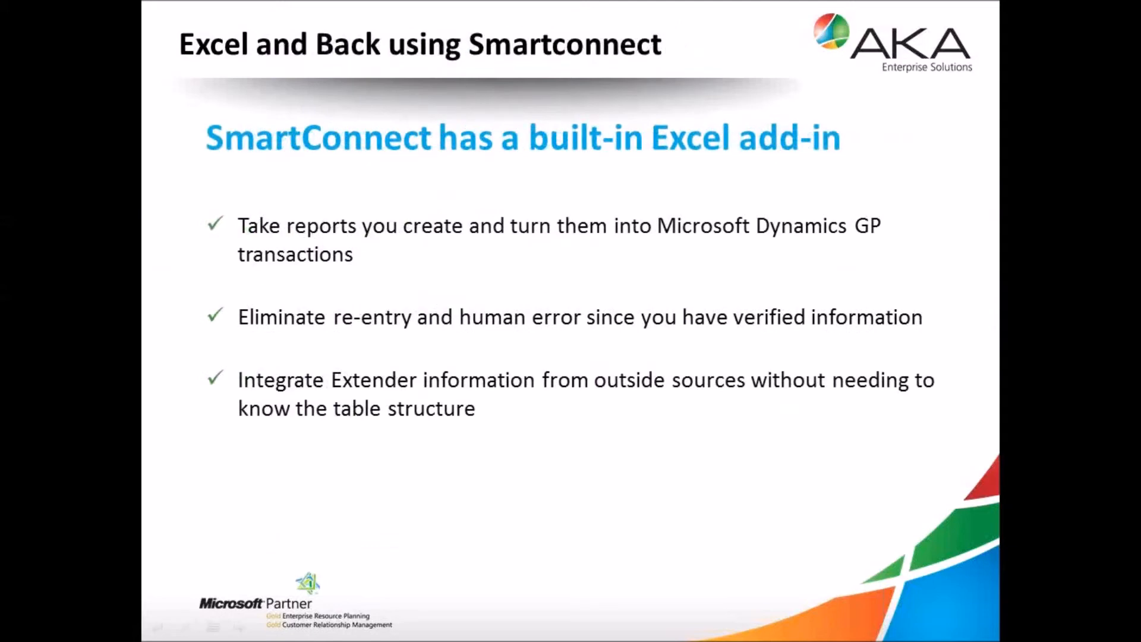